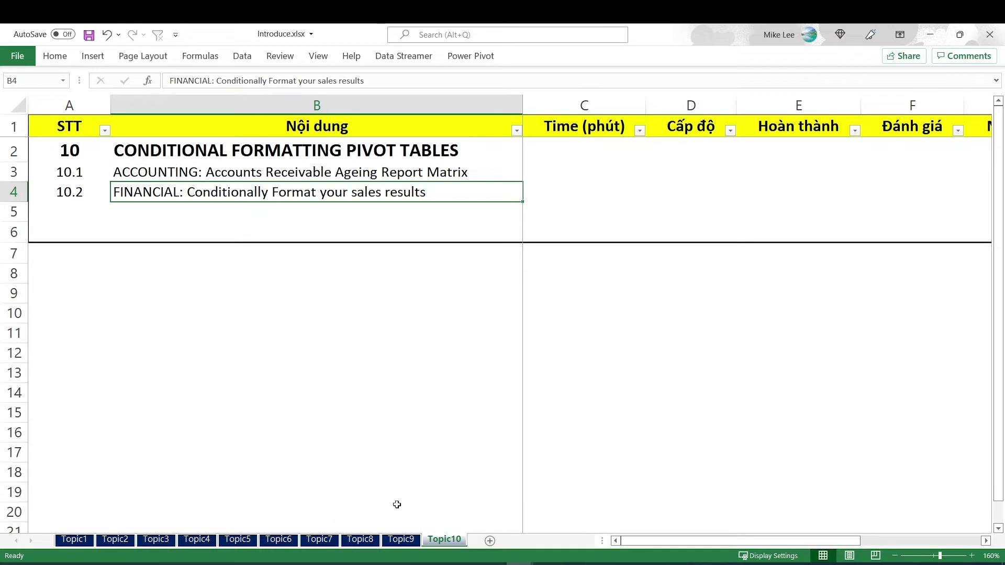
# Step: Open the workbook 10.17_Conditionally Format your sales results.xlsx from the Topic10 folder
pyautogui.moveTo(220, 563)
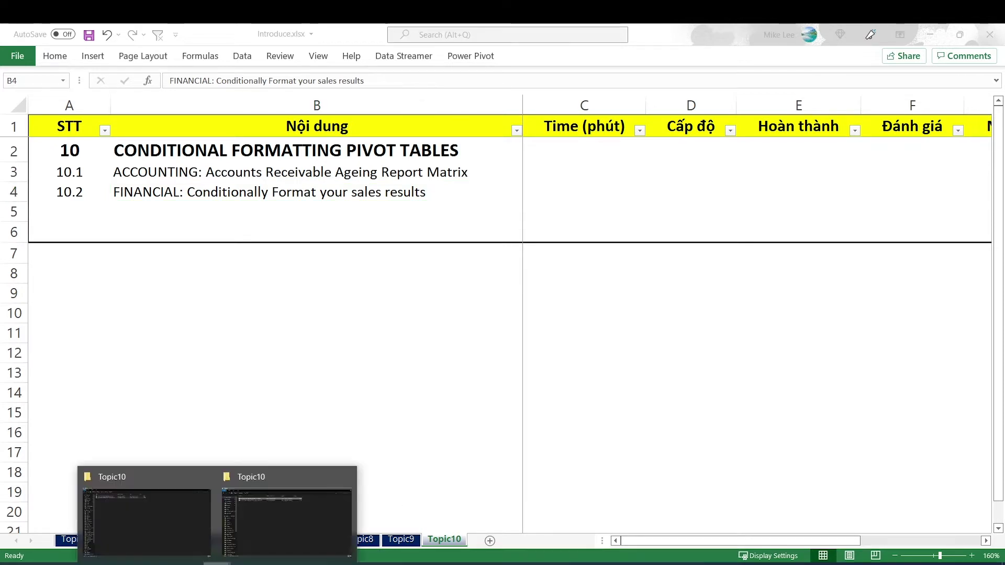
pyautogui.click(304, 529)
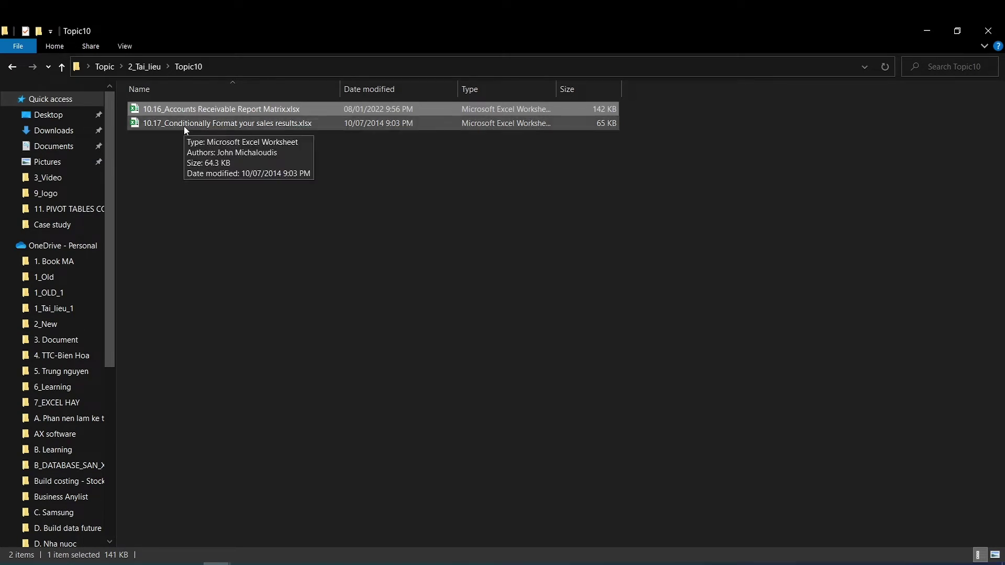
pyautogui.doubleClick(198, 126)
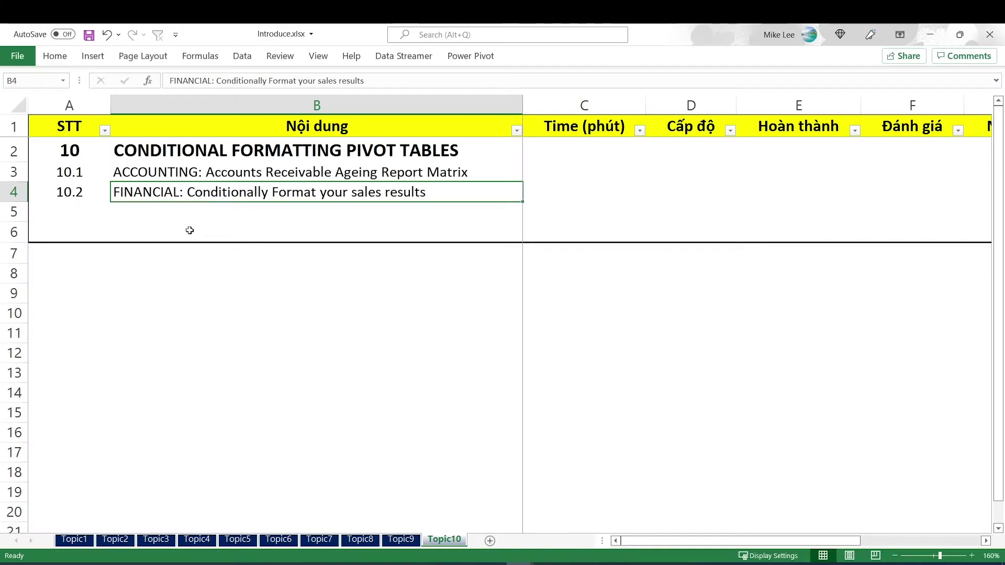
pyautogui.click(150, 269)
pyautogui.click(331, 291)
pyautogui.click(339, 224)
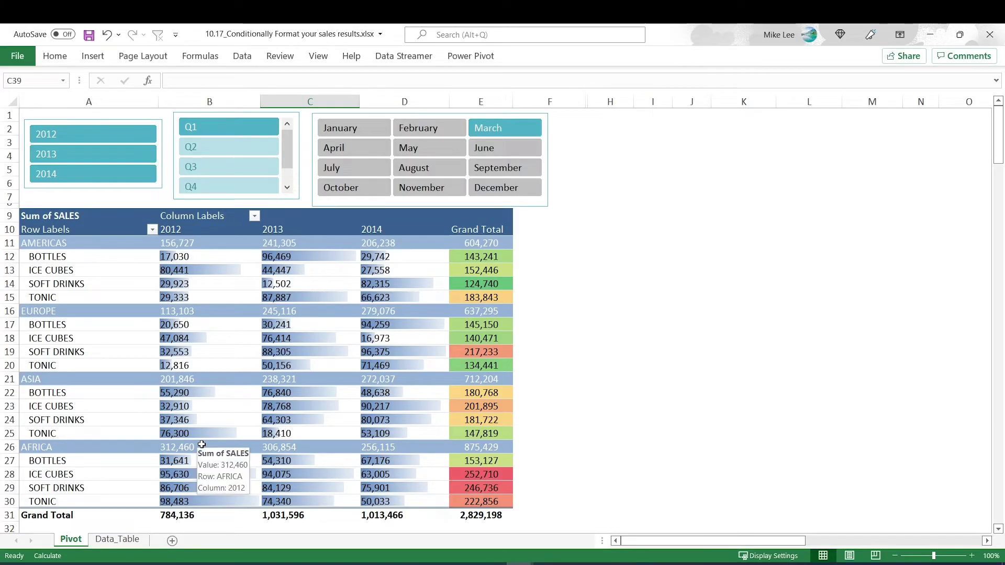
# Step: Examine the finished sales report on the Pivot sheet, including its year columns, product rows, data bars and colour scales
pyautogui.moveTo(459, 407)
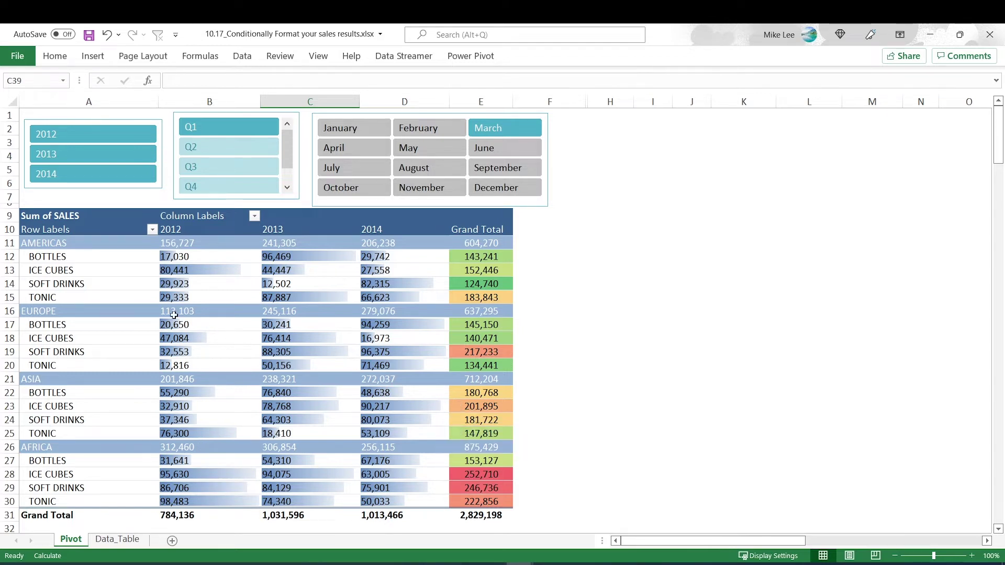
pyautogui.moveTo(69, 275); pyautogui.dragTo(481, 501)
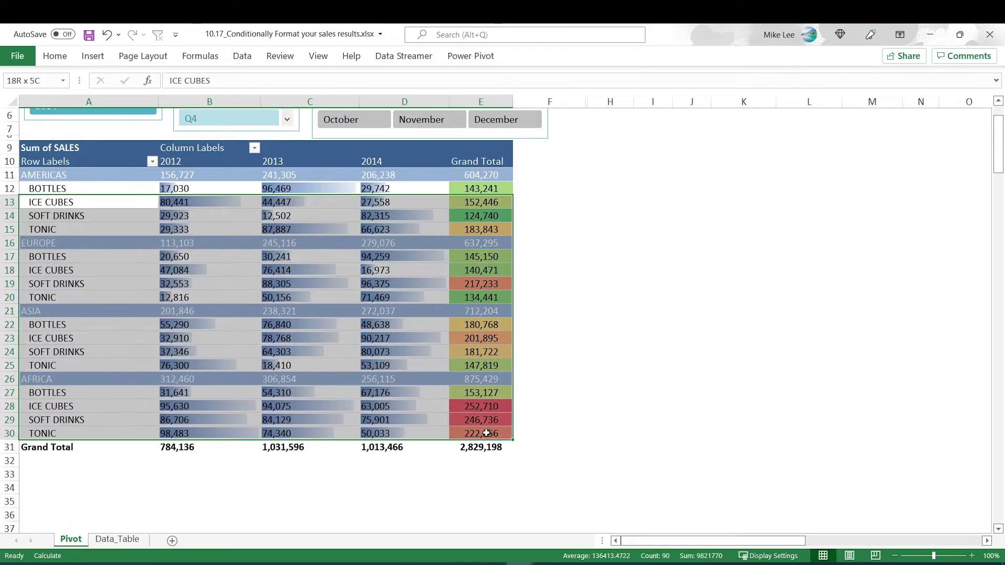
pyautogui.click(211, 337)
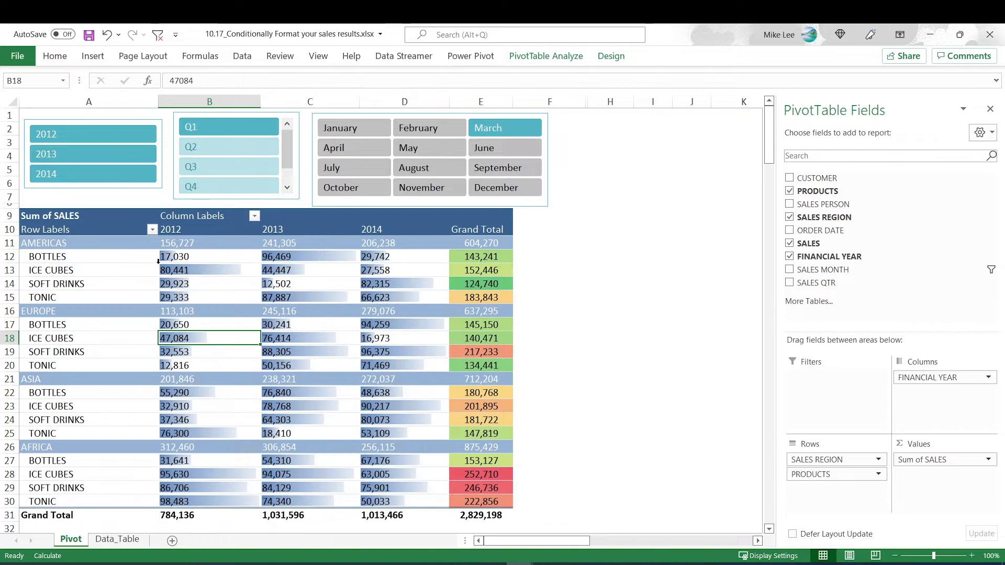
pyautogui.click(236, 226)
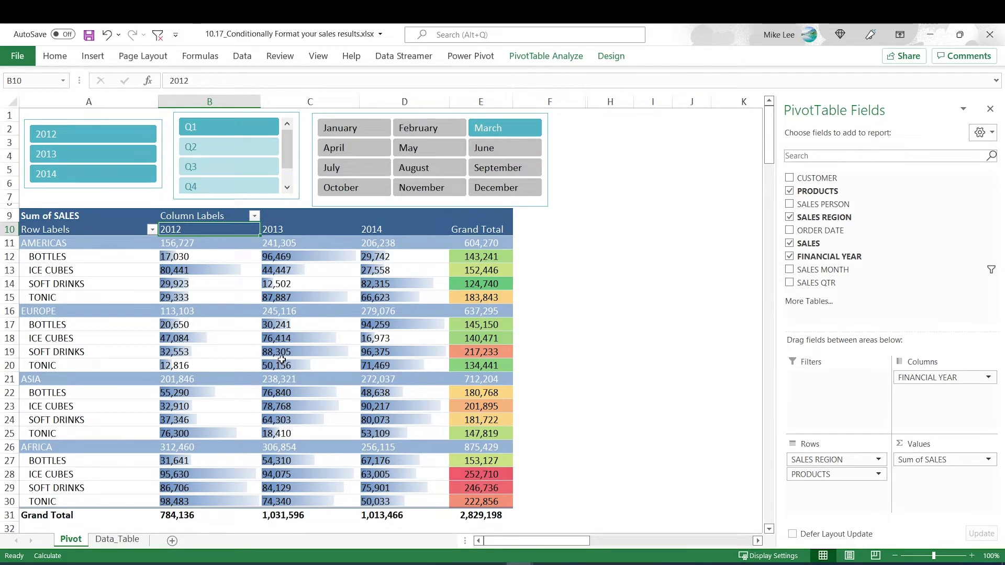
pyautogui.moveTo(283, 396)
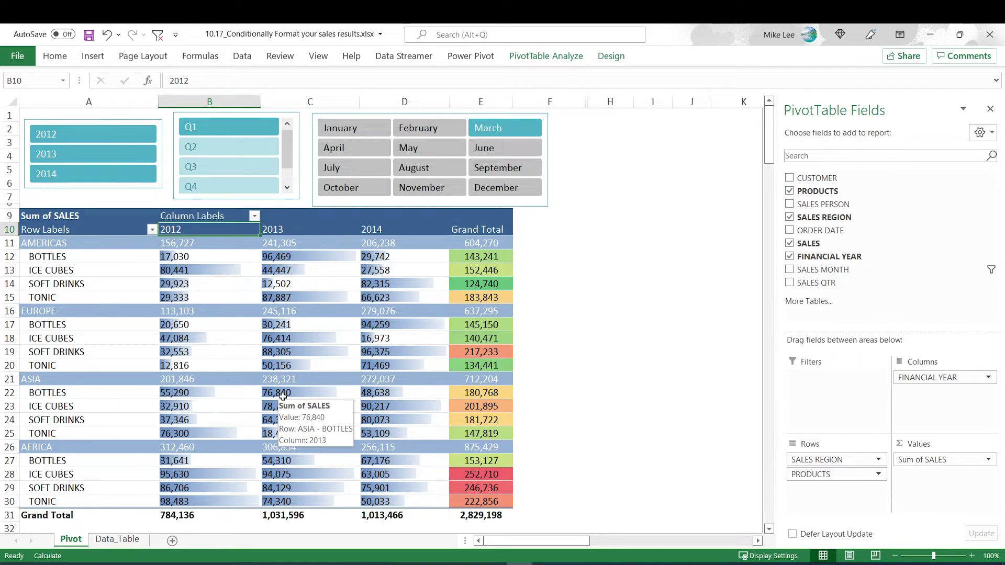
pyautogui.moveTo(208, 420)
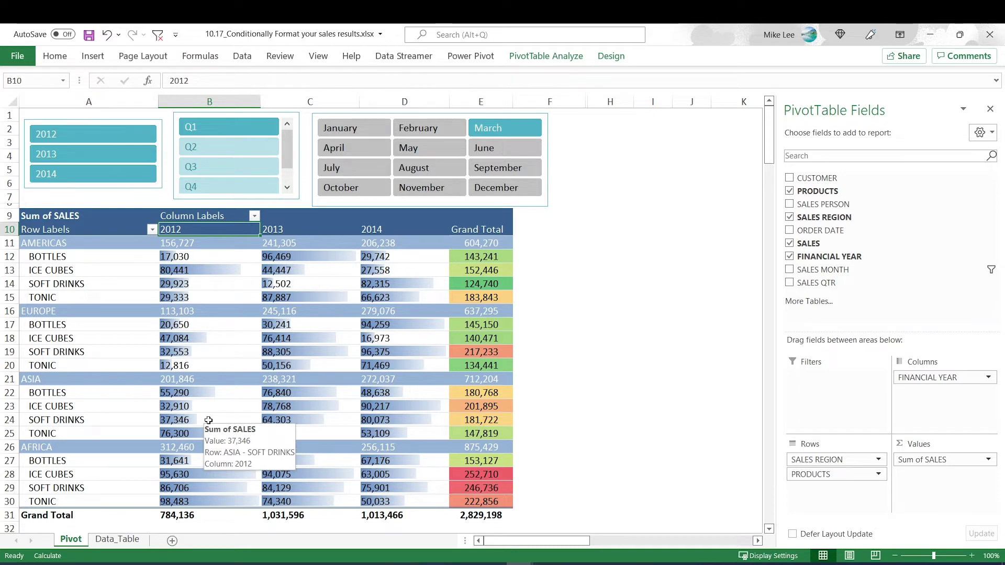
# Step: Select the entire sales table on the Data_Table sheet, from the CUSTOMER header through the last row and column
pyautogui.click(118, 539)
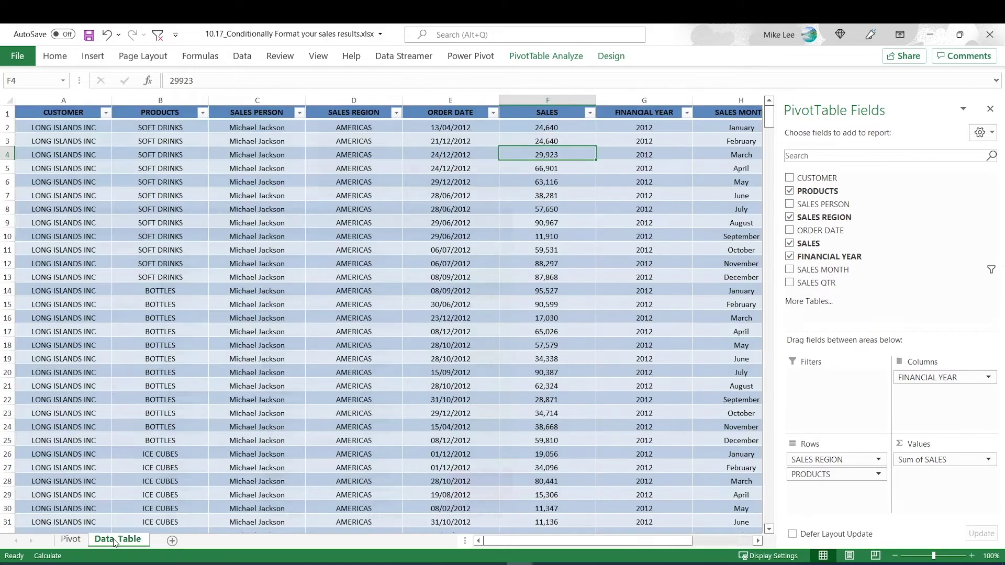
pyautogui.scroll(2, 147, 390)
pyautogui.scroll(1, 151, 378)
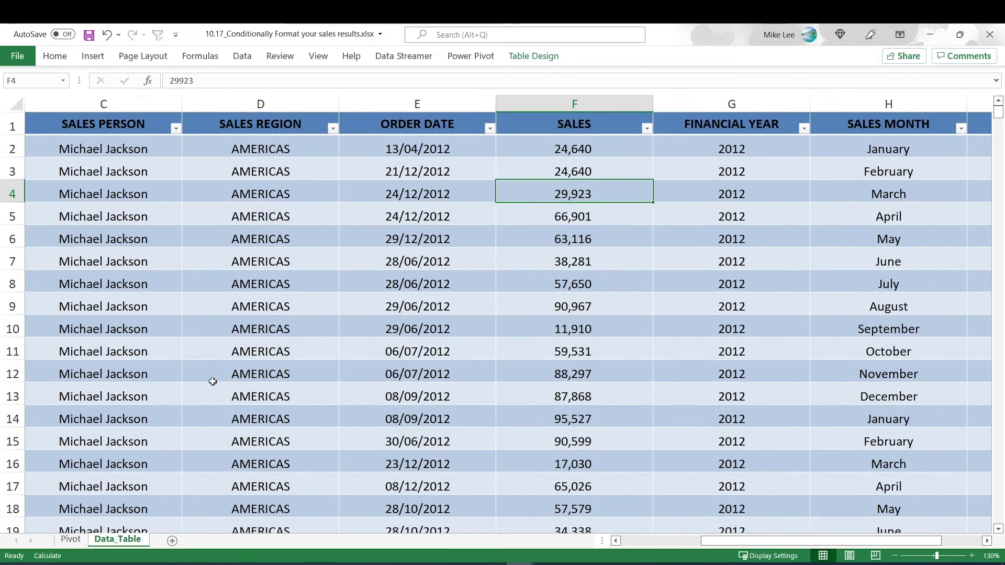
pyautogui.click(101, 257)
pyautogui.hotkey('ctrl', 'Left')
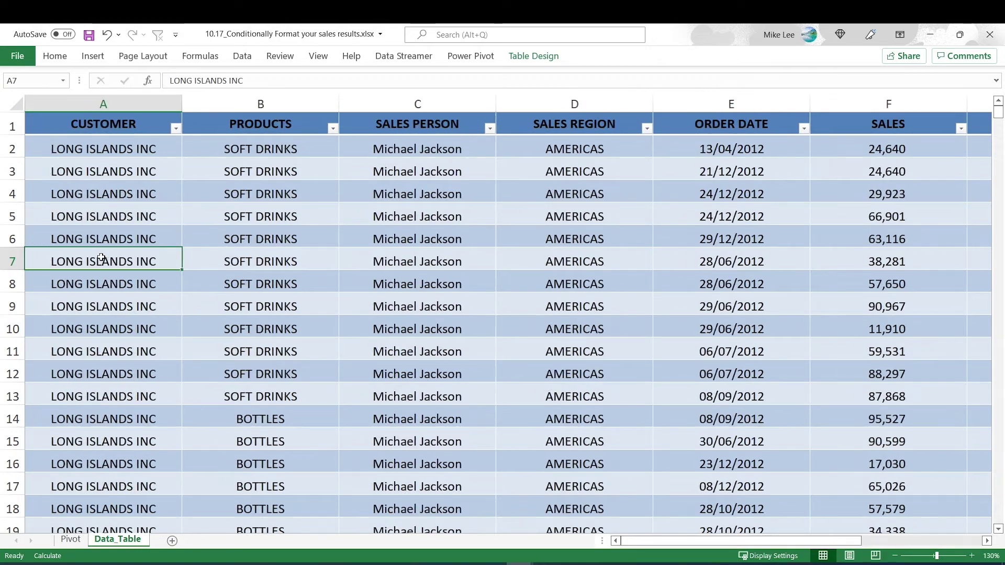
pyautogui.hotkey('ctrl', 'Up')
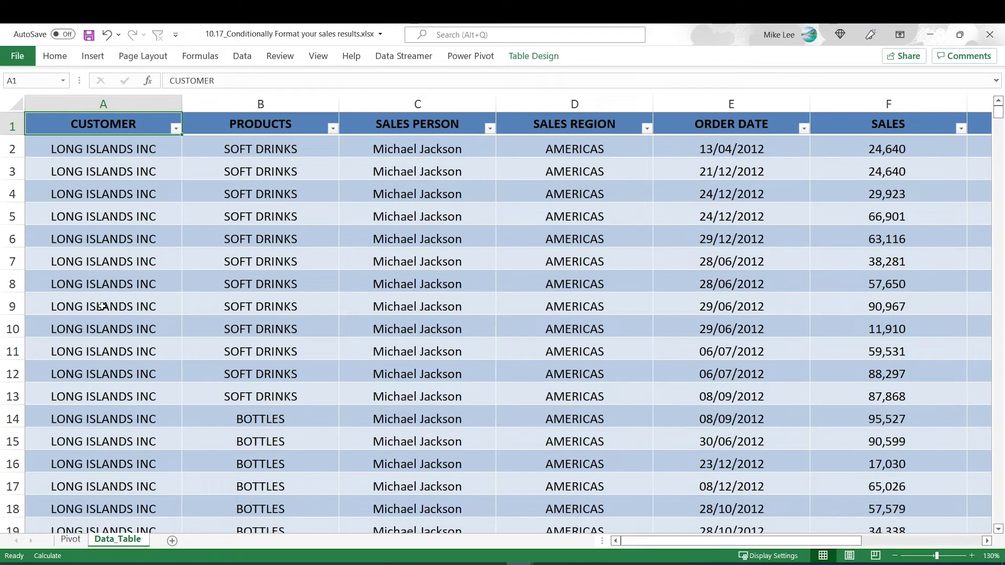
pyautogui.hotkey('ctrl', 'shift', 'Right')
pyautogui.hotkey('ctrl', 'shift', 'Down')
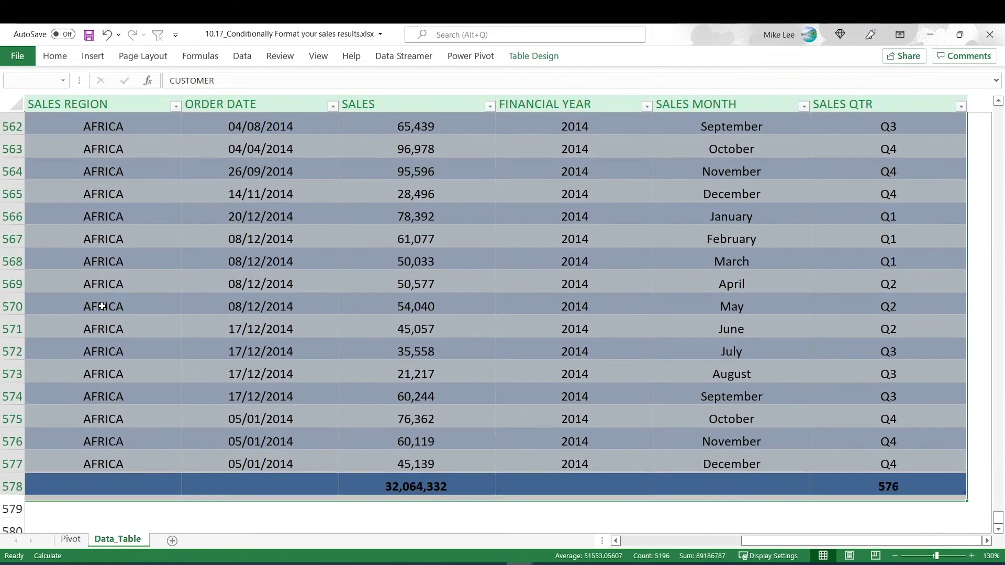
# Step: Insert a PivotTable based on the selected sales table on a new worksheet
pyautogui.click(85, 58)
pyautogui.click(25, 105)
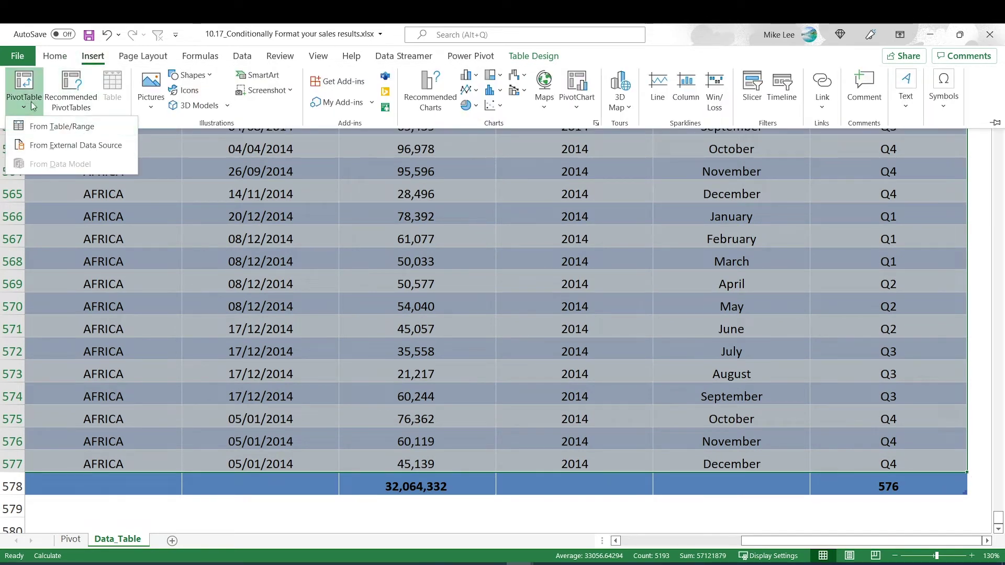
pyautogui.click(62, 126)
pyautogui.click(717, 301)
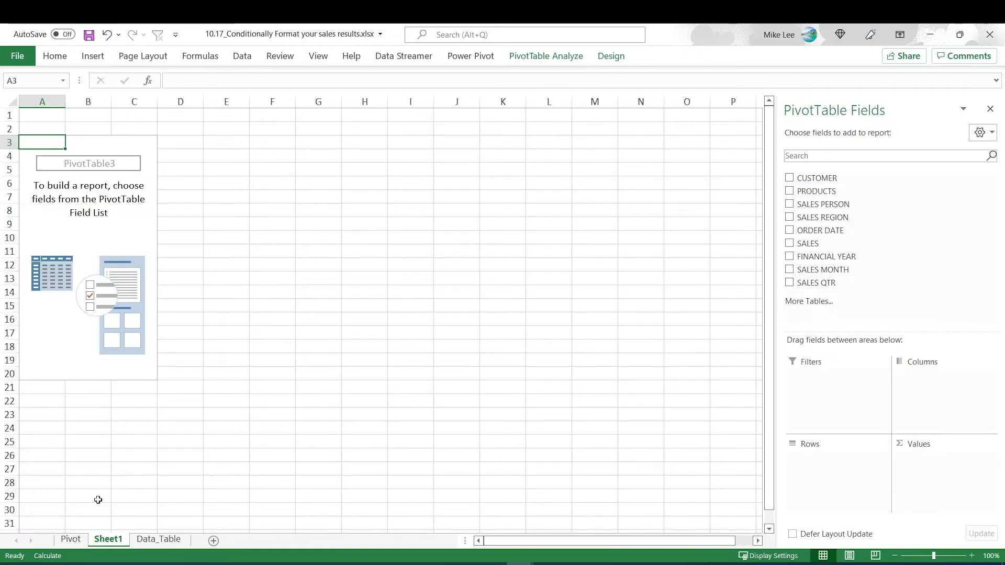
# Step: Following the finished report on the Pivot sheet, add SALES REGION and PRODUCTS beneath it as row fields of the new PivotTable
pyautogui.click(71, 539)
pyautogui.click(61, 247)
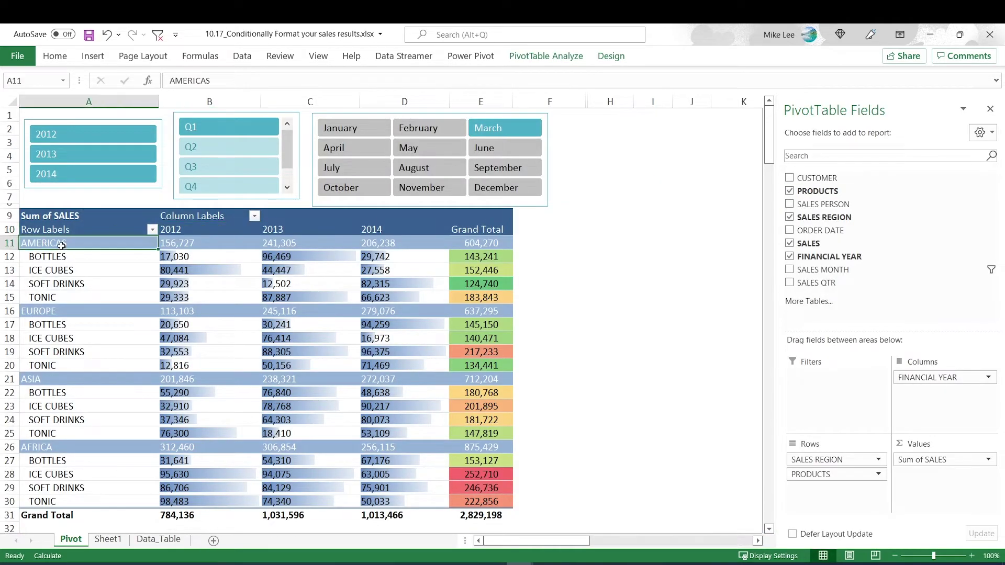
pyautogui.click(65, 266)
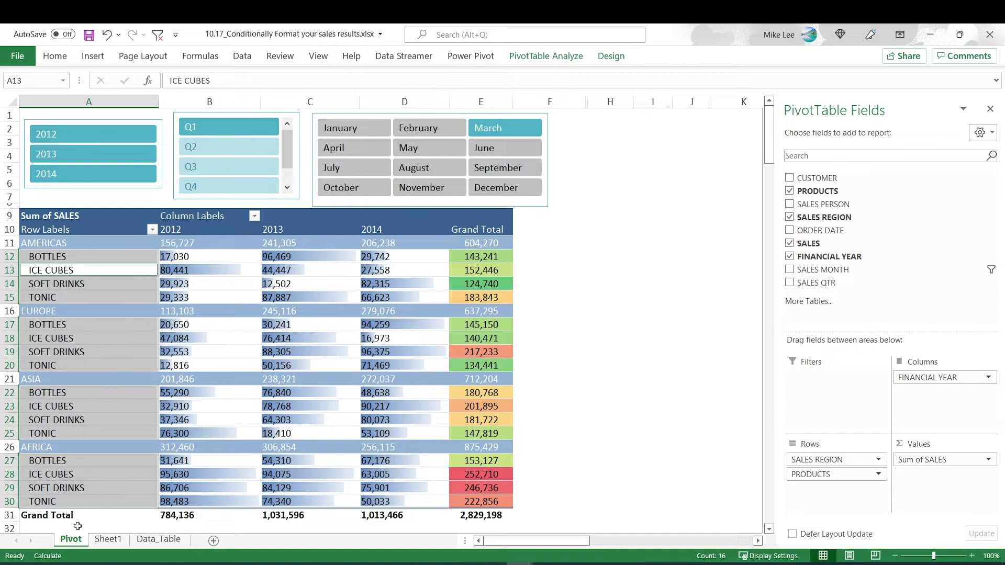
pyautogui.click(107, 539)
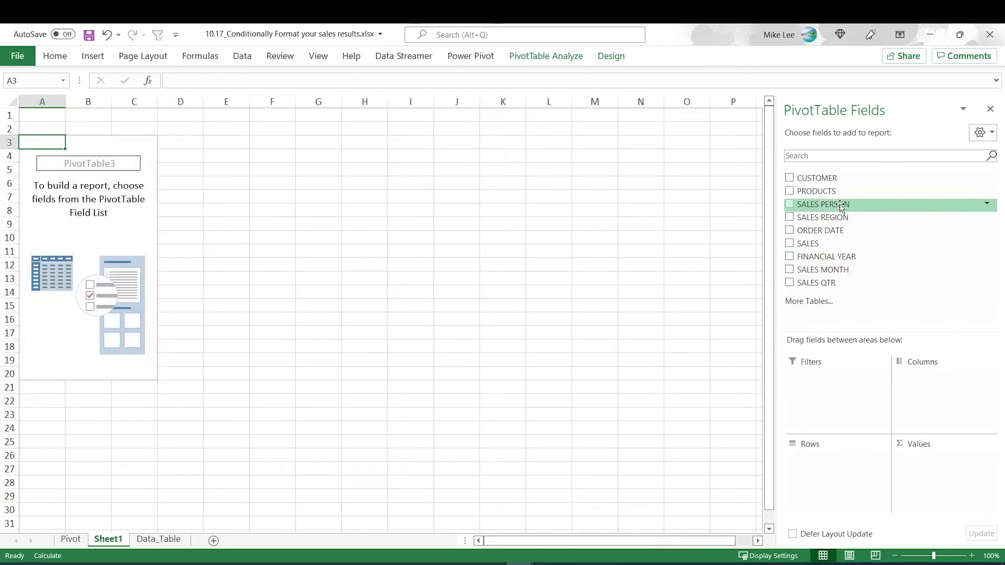
pyautogui.moveTo(854, 218); pyautogui.dragTo(837, 470)
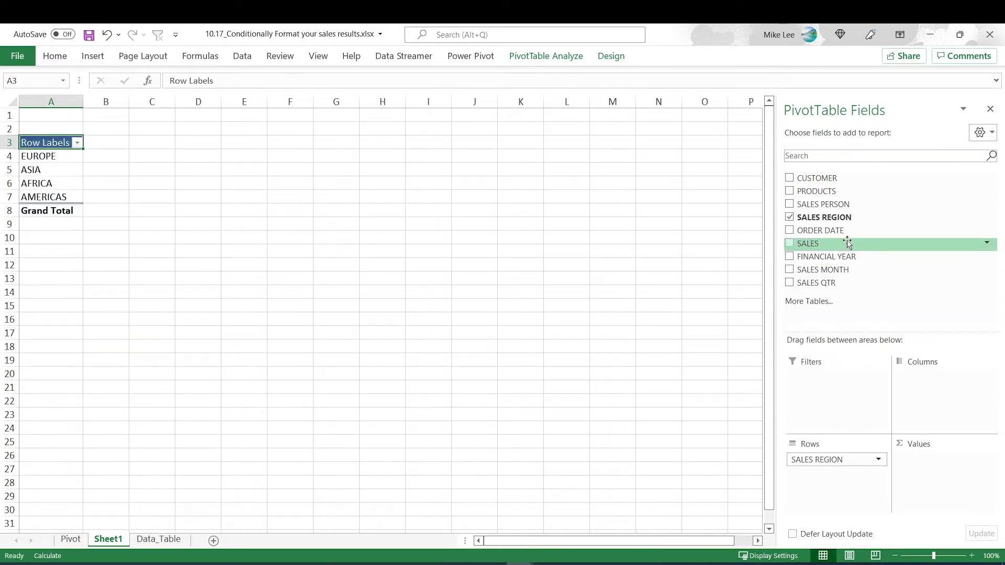
pyautogui.moveTo(837, 191); pyautogui.dragTo(877, 476)
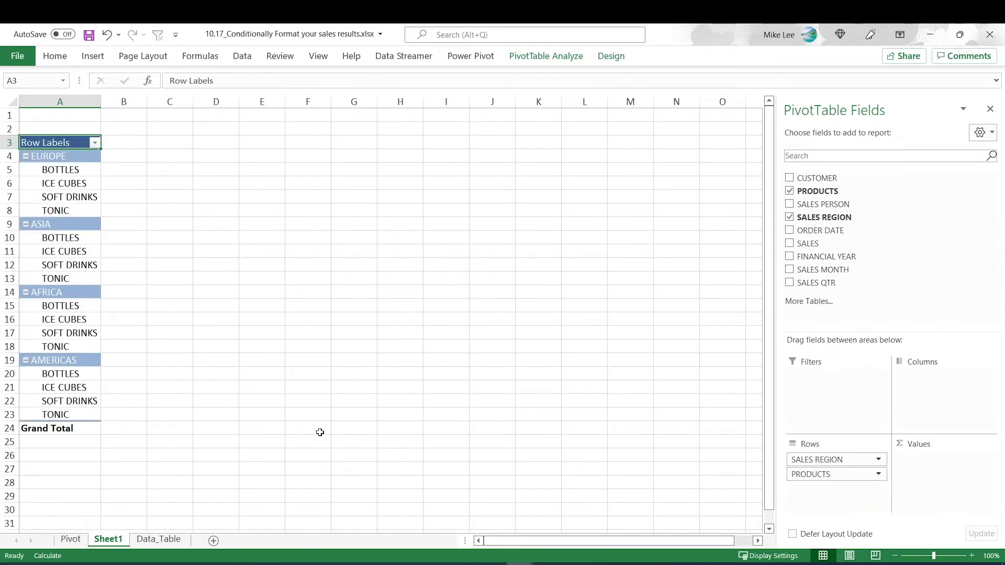
# Step: Add SALES as the value field and FINANCIAL YEAR as the column field of the new PivotTable, matching the finished report
pyautogui.click(70, 539)
pyautogui.click(221, 294)
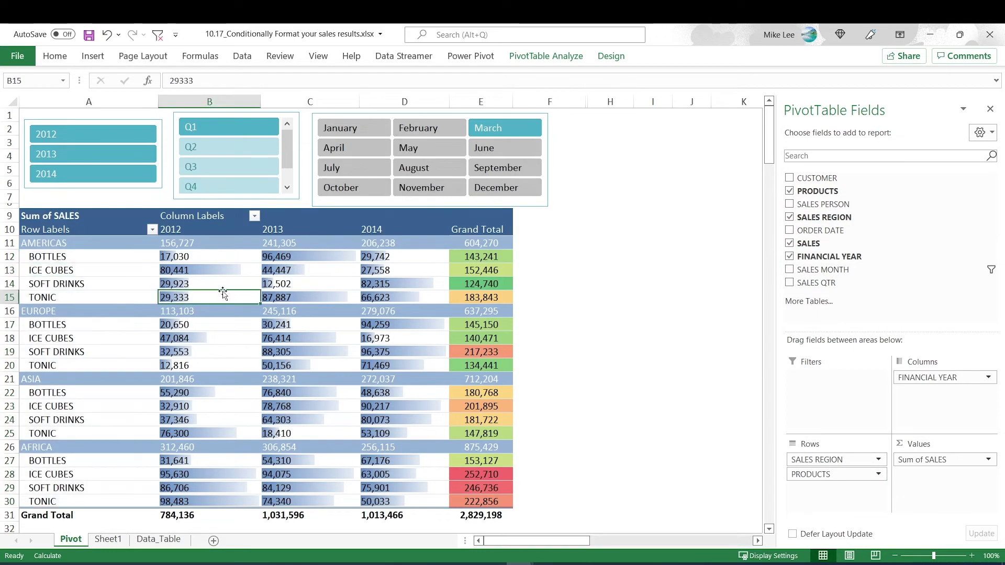
pyautogui.click(108, 539)
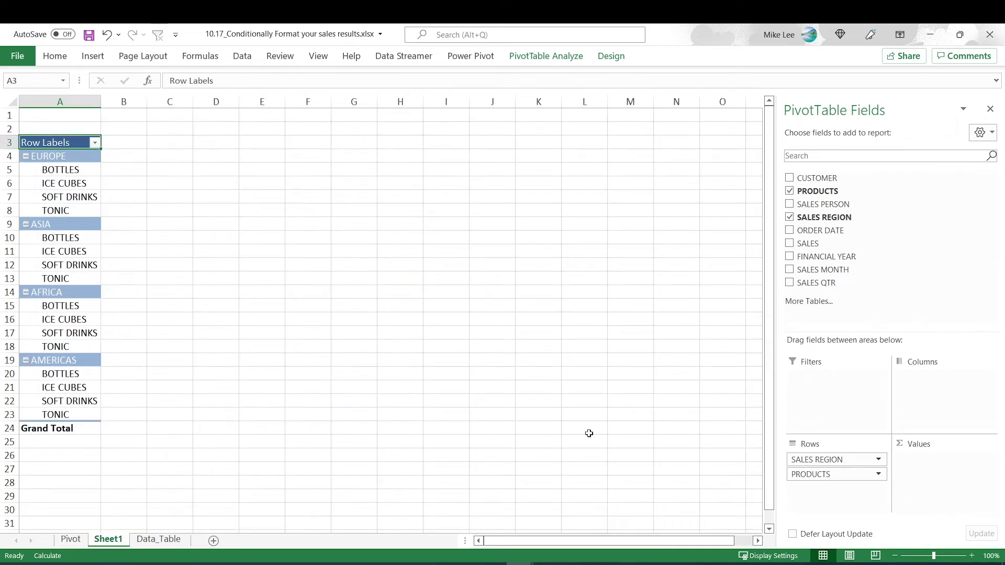
pyautogui.moveTo(840, 244); pyautogui.dragTo(958, 484)
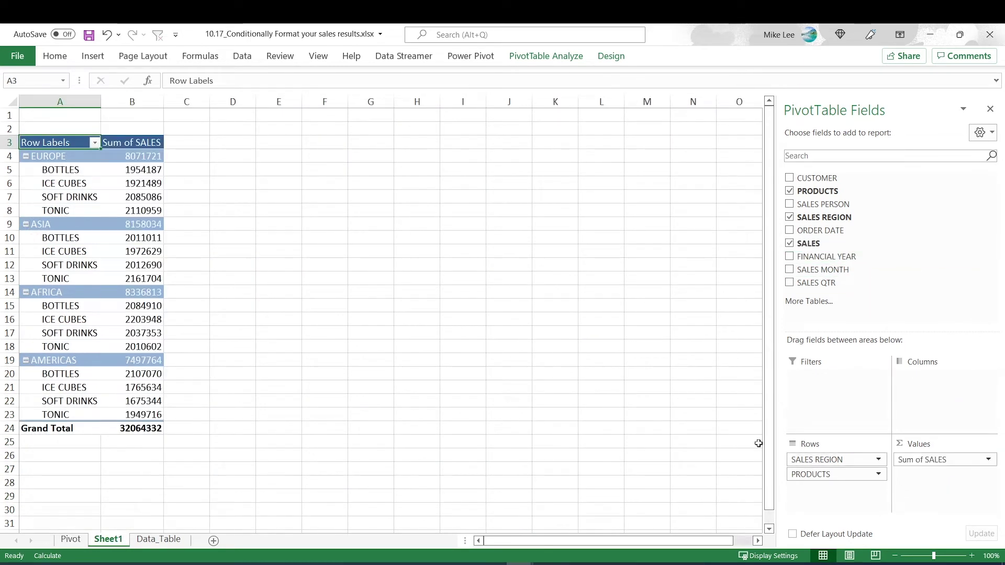
pyautogui.click(68, 539)
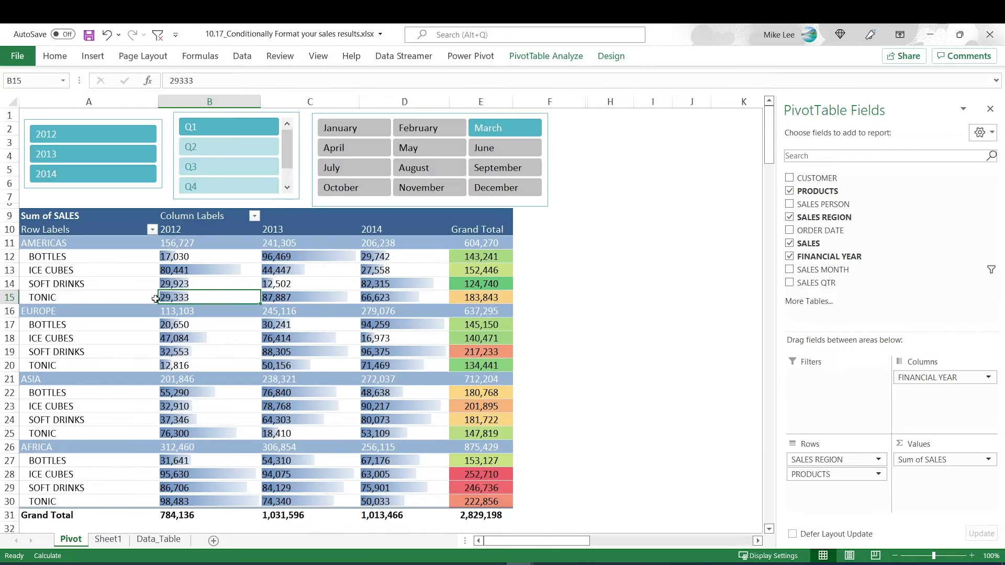
pyautogui.click(117, 542)
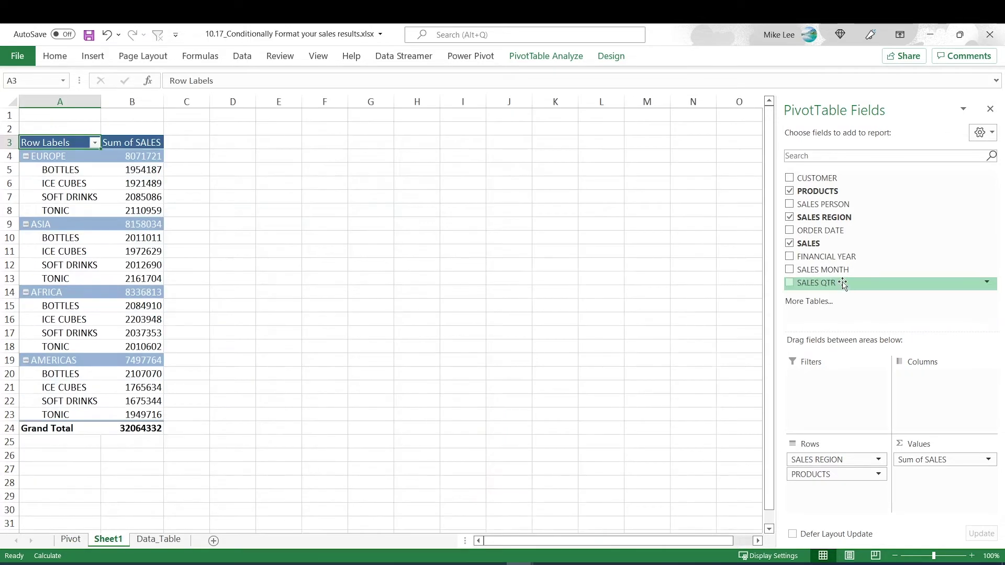
pyautogui.moveTo(847, 257); pyautogui.dragTo(957, 387)
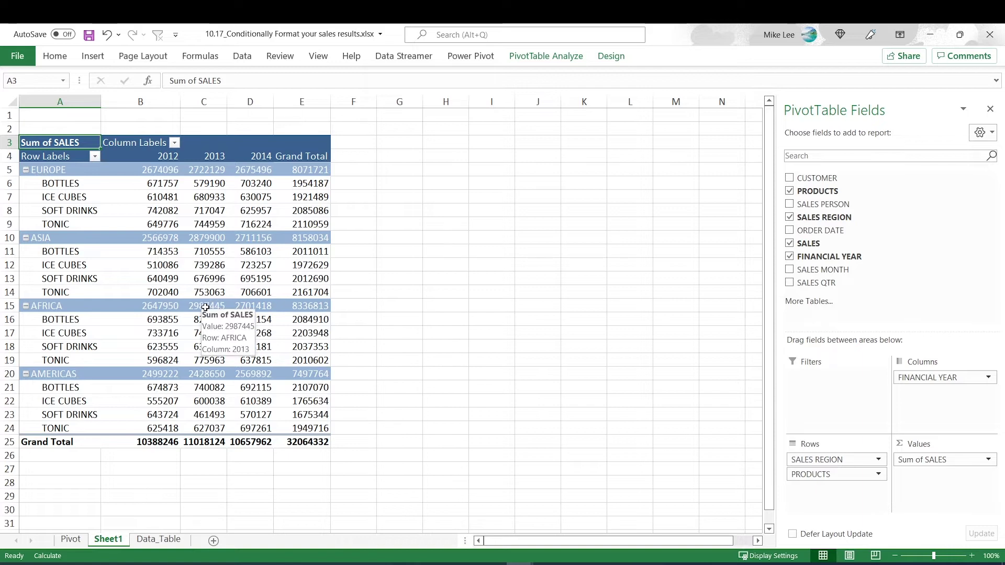
# Step: Format the Sum of SALES field as Number with 0 decimal places, a thousands separator and negatives in red parentheses
pyautogui.keyDown('ctrl'); pyautogui.scroll(3, 210, 304); pyautogui.keyUp('ctrl')
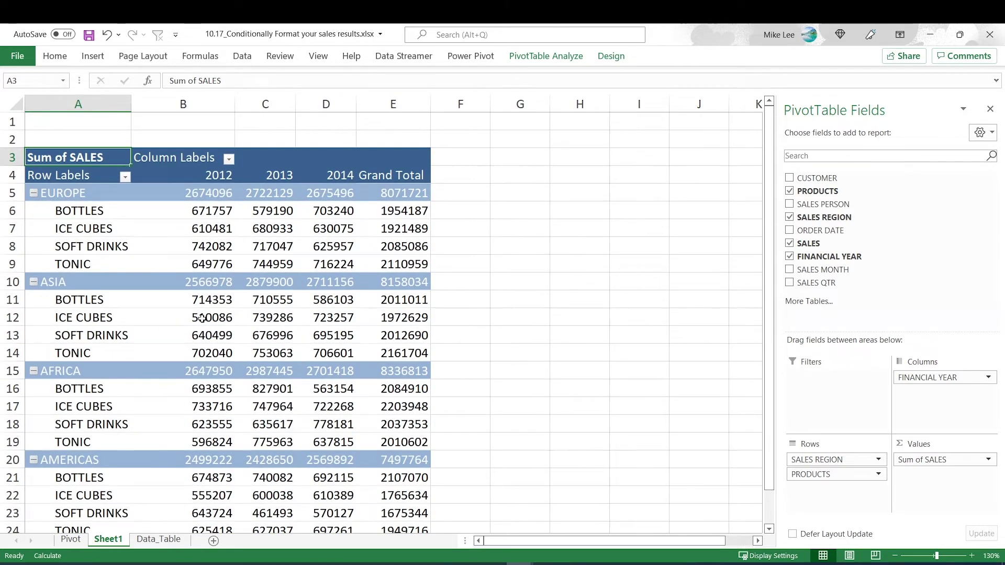
pyautogui.keyDown('ctrl'); pyautogui.scroll(1, 202, 318); pyautogui.keyUp('ctrl')
pyautogui.scroll(1, 326, 326)
pyautogui.click(226, 239)
pyautogui.rightClick(219, 246)
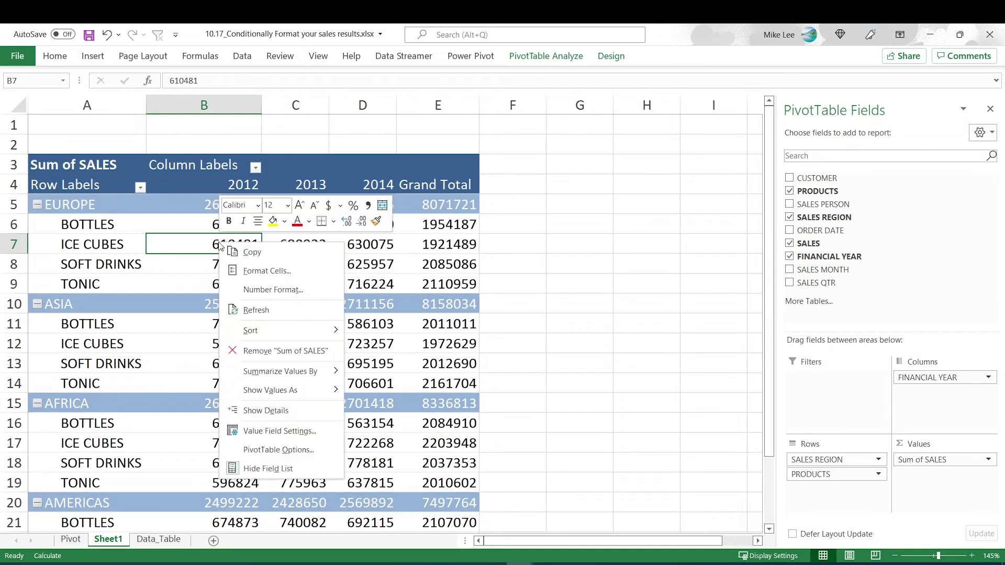
pyautogui.click(289, 431)
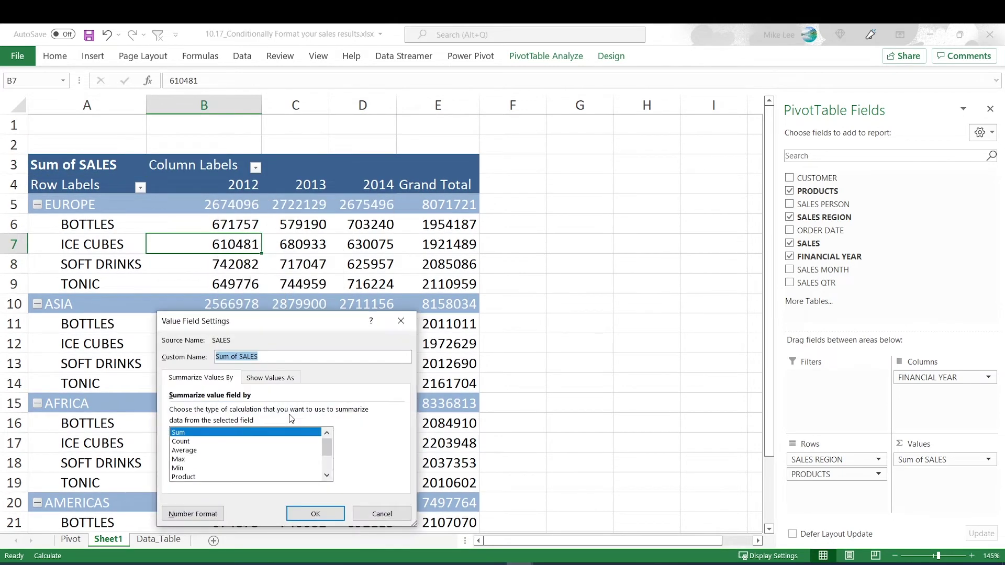
pyautogui.click(193, 513)
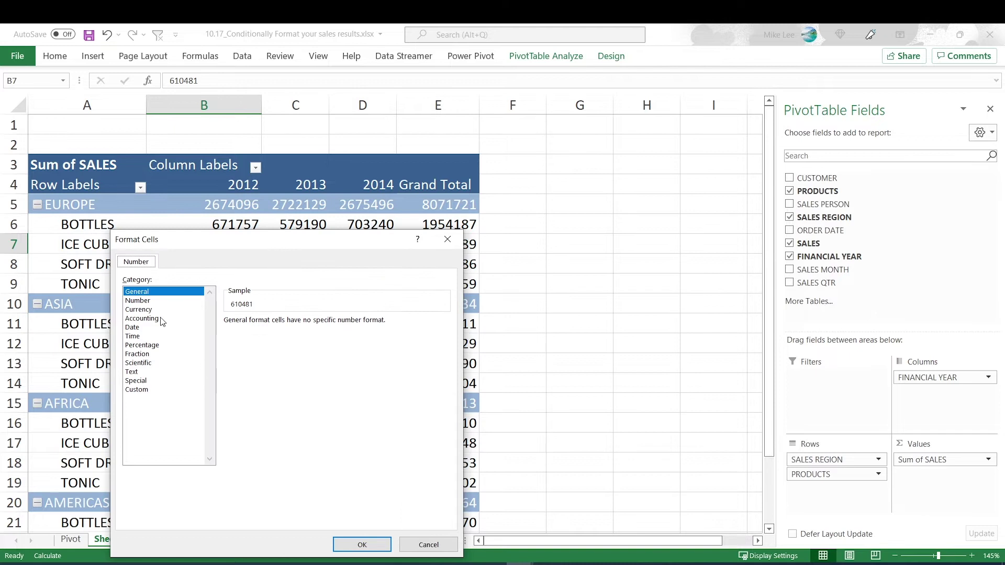
pyautogui.click(150, 301)
pyautogui.click(291, 337)
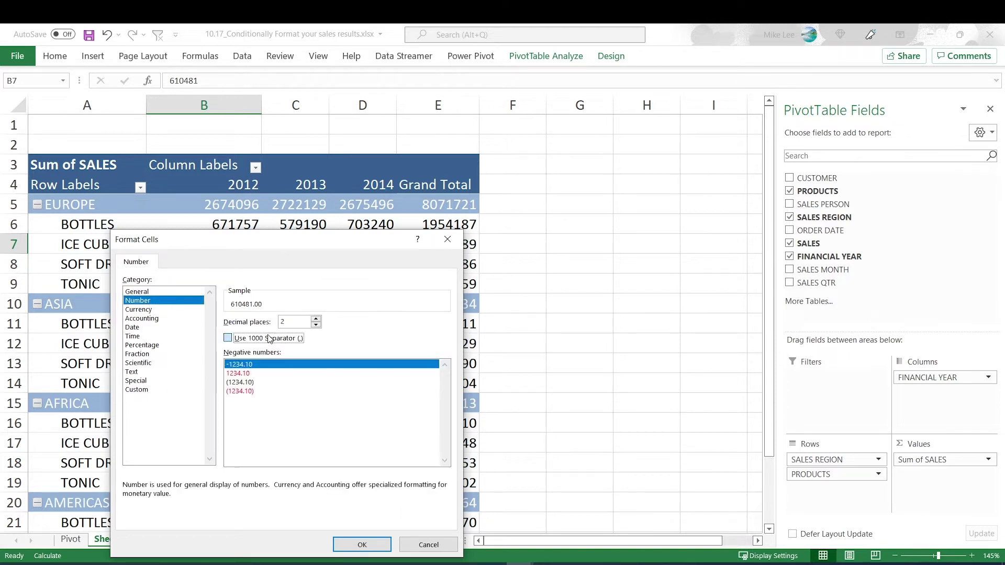
pyautogui.click(243, 392)
pyautogui.click(316, 326)
pyautogui.click(316, 327)
pyautogui.click(362, 544)
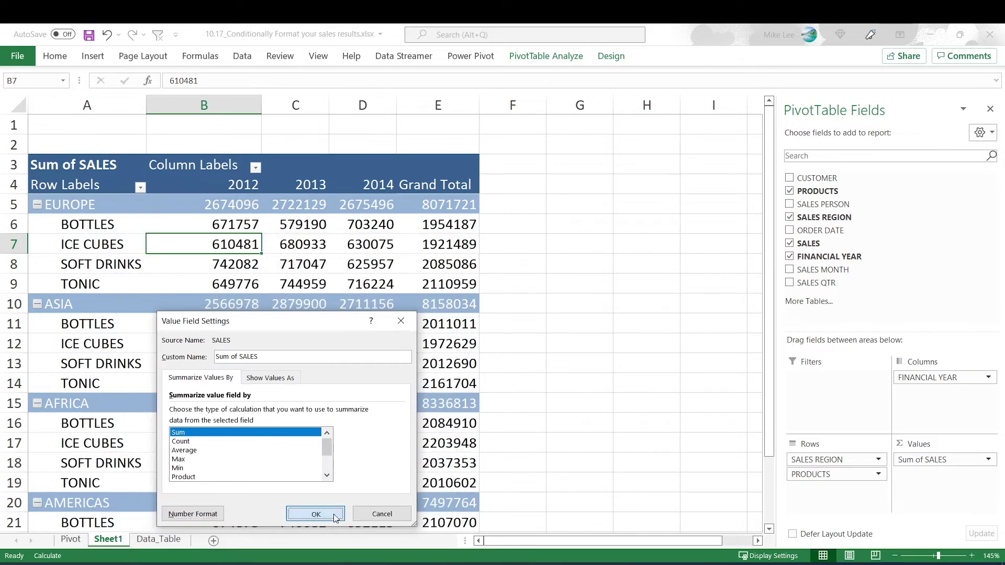
pyautogui.click(316, 514)
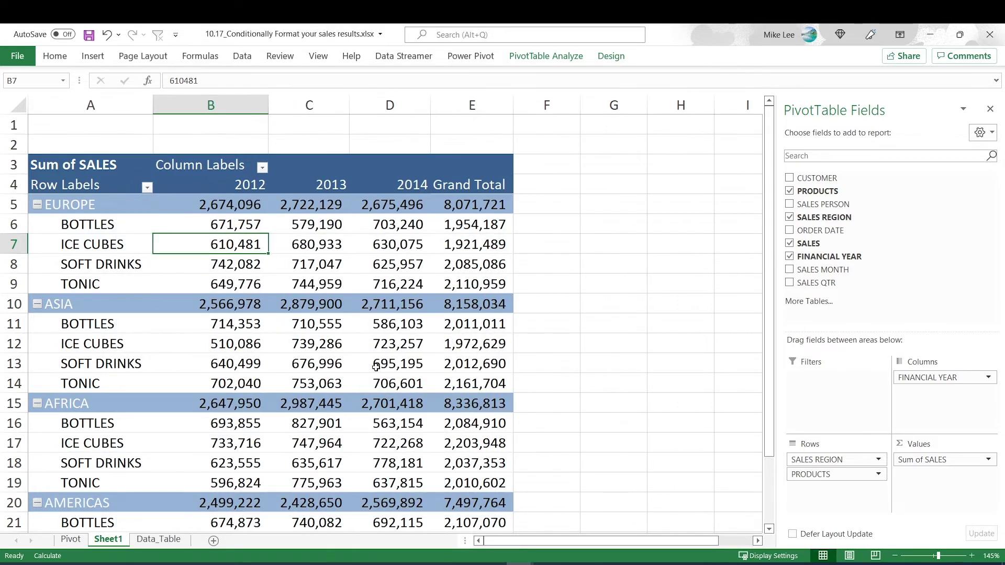
# Step: Turn off the gridlines on the new PivotTable worksheet
pyautogui.click(55, 56)
pyautogui.click(199, 56)
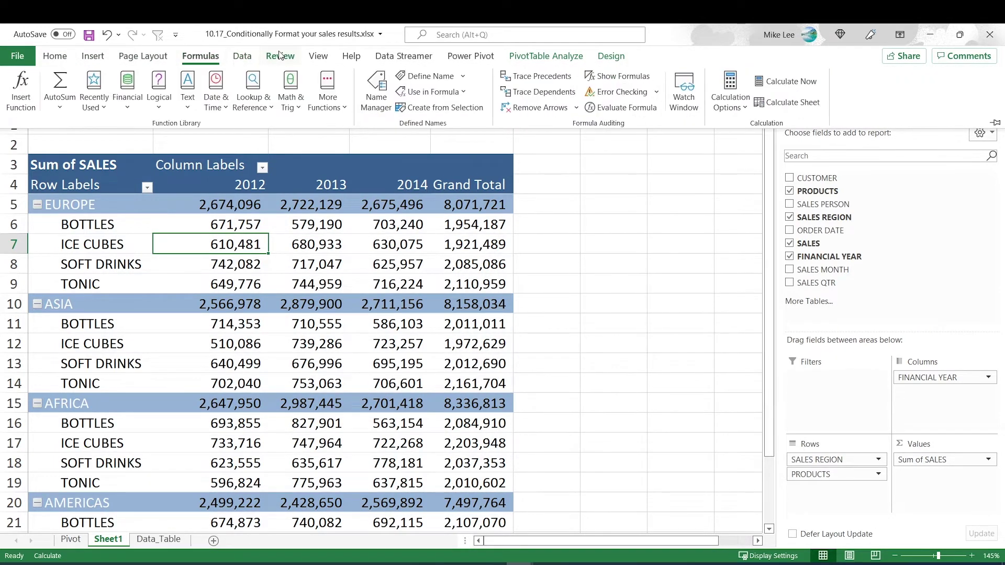
pyautogui.click(317, 56)
pyautogui.click(312, 102)
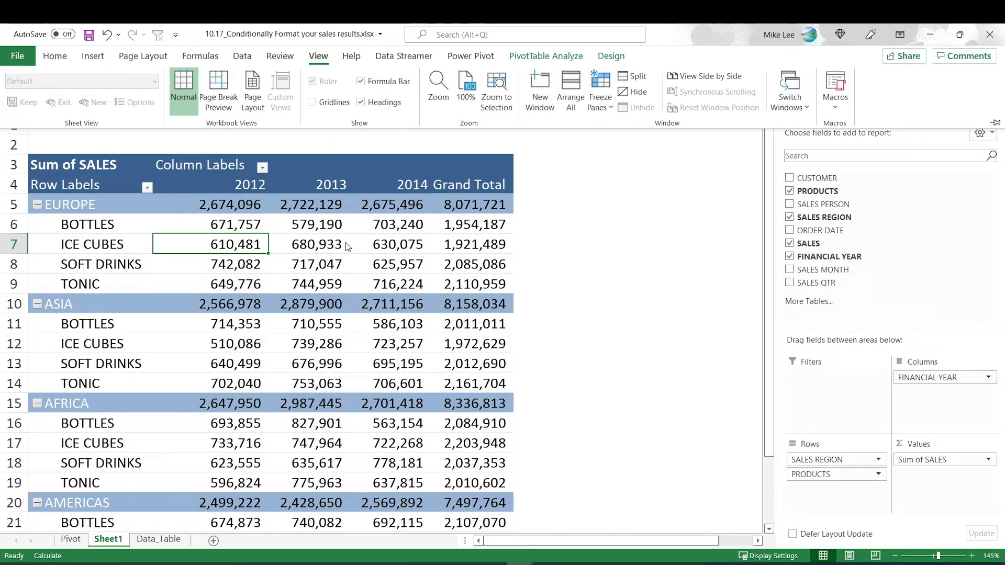
pyautogui.click(74, 128)
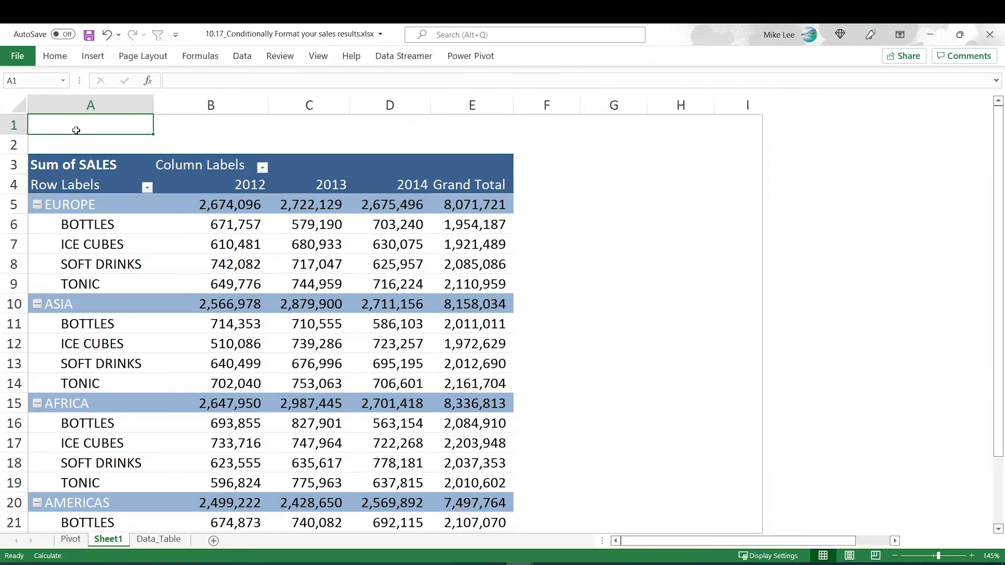
# Step: Insert three blank rows at row 3, above the new PivotTable
pyautogui.click(33, 165)
pyautogui.click(13, 164)
pyautogui.hotkey('ctrl', 'shift', '=')
pyautogui.hotkey('ctrl', 'shift', '=')
pyautogui.hotkey('ctrl', 'shift', '=')
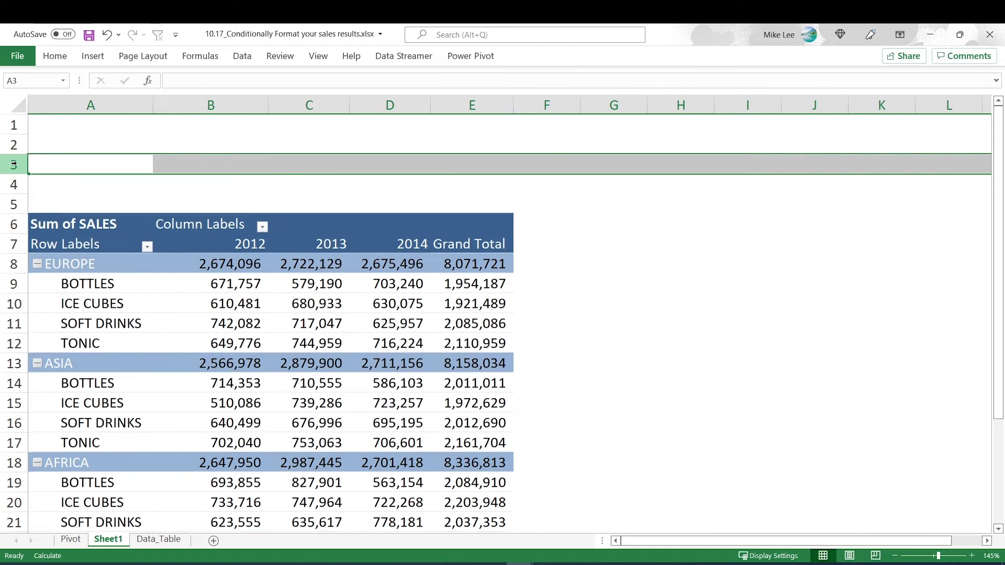
# Step: Following the finished report on the Pivot sheet, insert FINANCIAL YEAR, SALES MONTH and SALES QTR slicers for the new PivotTable
pyautogui.click(72, 540)
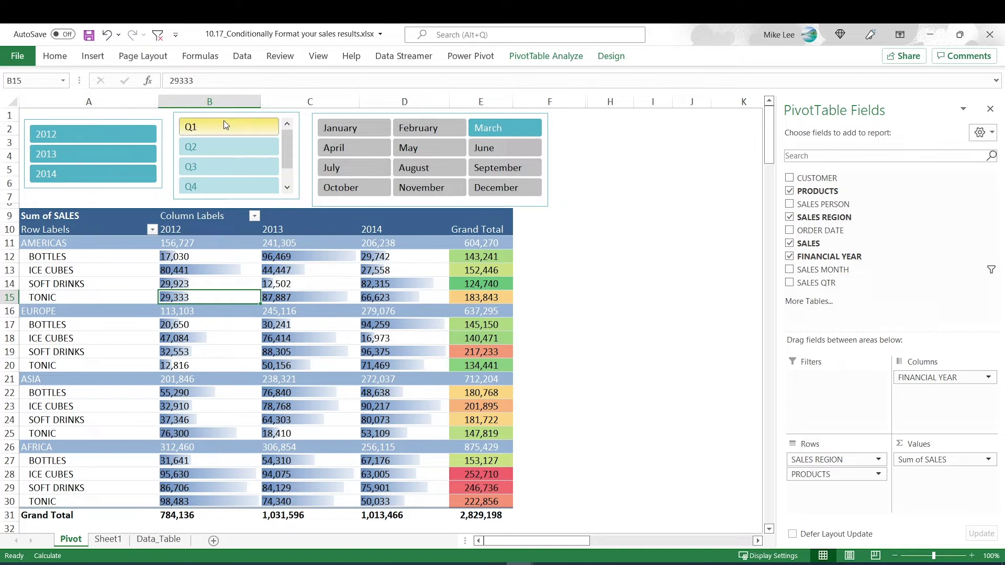
pyautogui.click(110, 539)
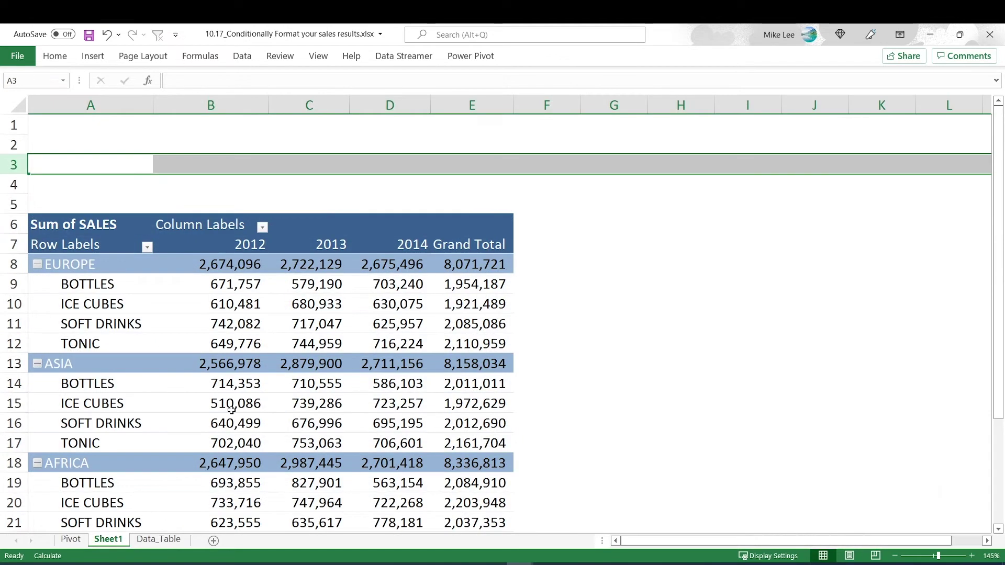
pyautogui.click(129, 274)
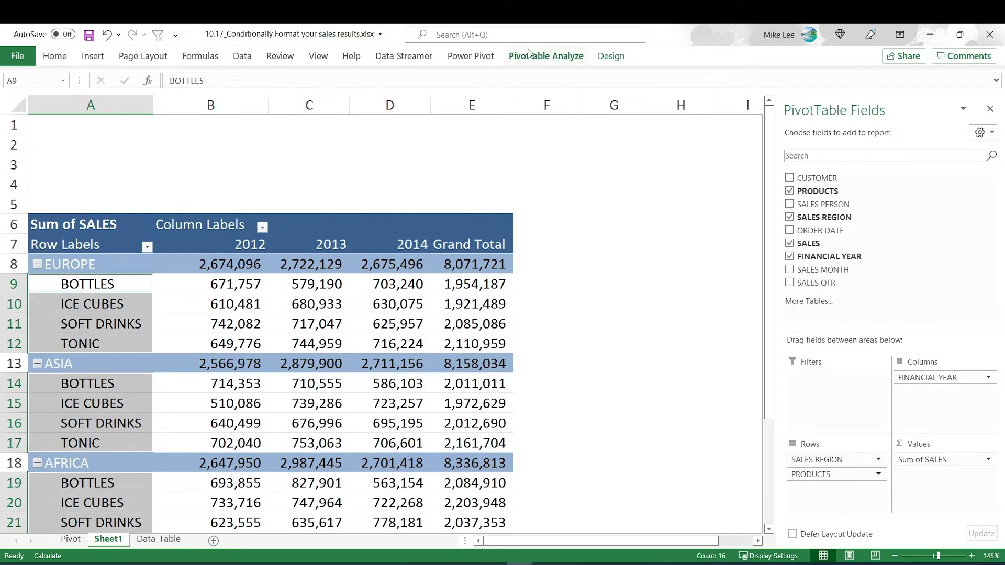
pyautogui.click(545, 56)
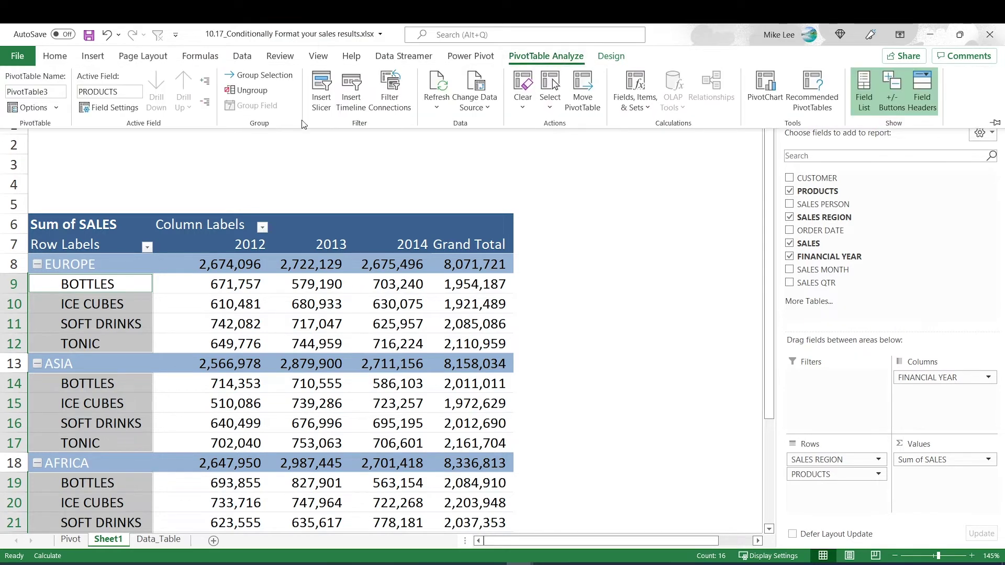
pyautogui.click(322, 99)
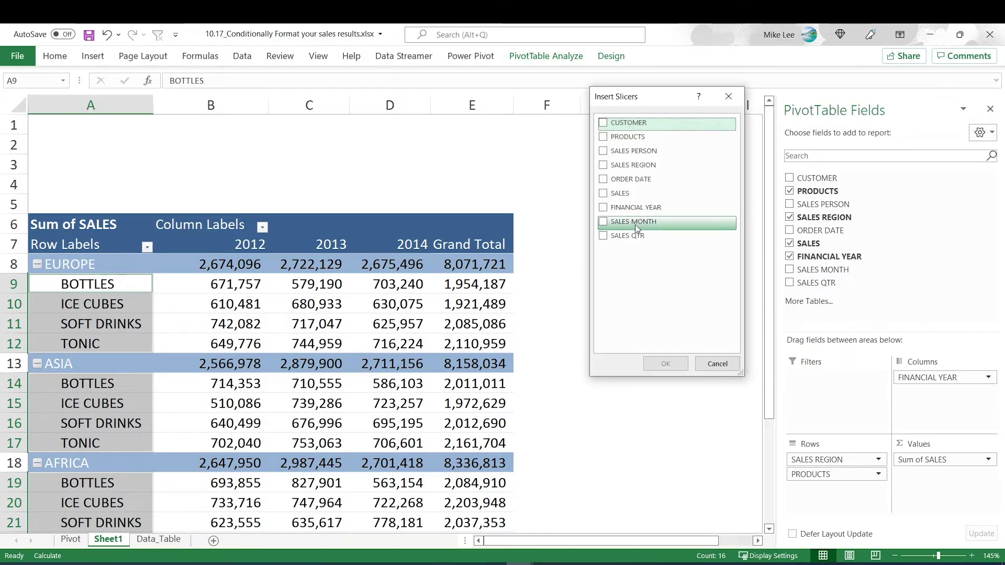
pyautogui.click(605, 208)
pyautogui.click(605, 222)
pyautogui.click(605, 236)
pyautogui.click(670, 361)
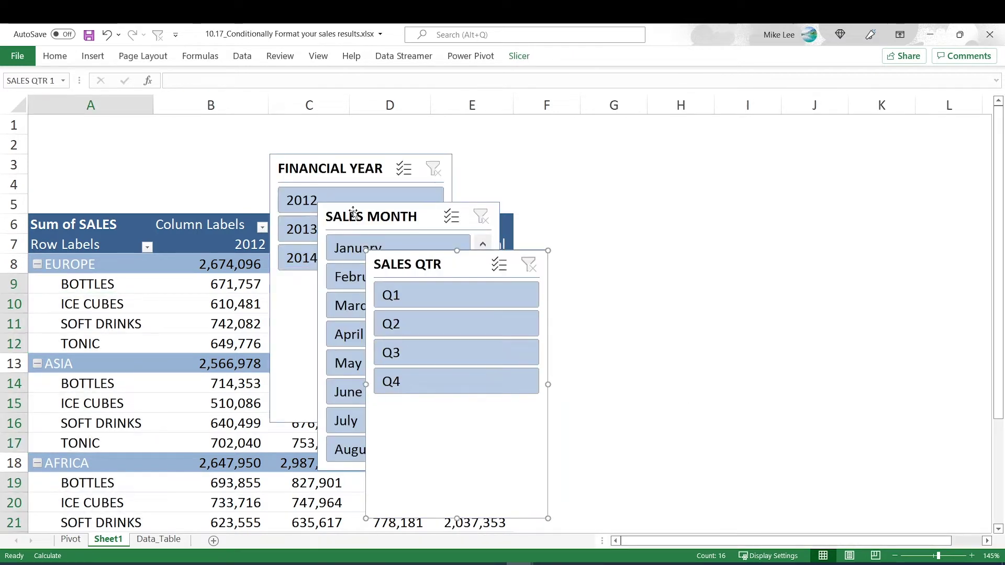
# Step: Move the FINANCIAL YEAR slicer over column A at the sheet's start, then hide its header and items with no data
pyautogui.moveTo(285, 168); pyautogui.dragTo(45, 142)
pyautogui.hotkey('ctrl', 'z')
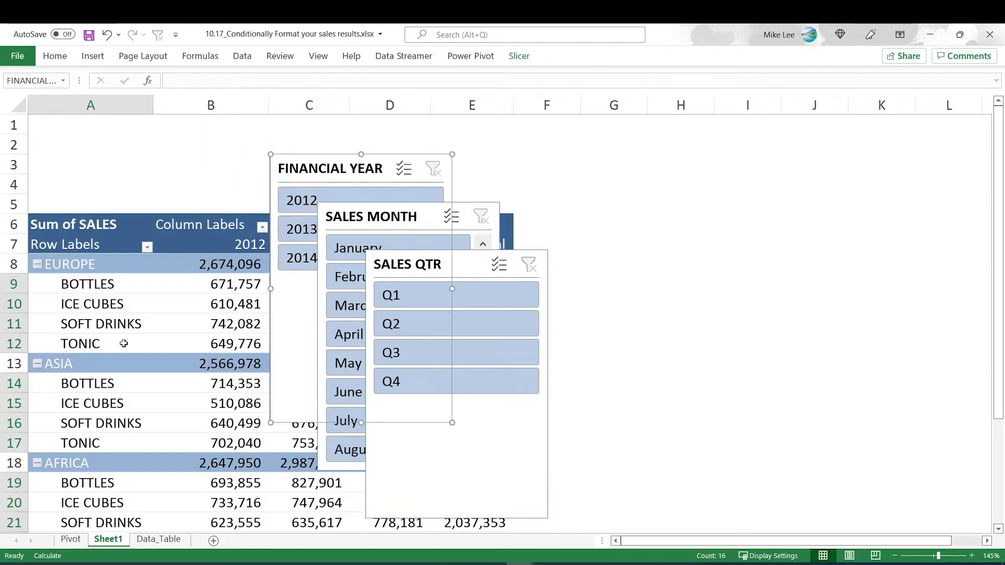
pyautogui.moveTo(319, 168); pyautogui.dragTo(89, 140)
pyautogui.rightClick(89, 141)
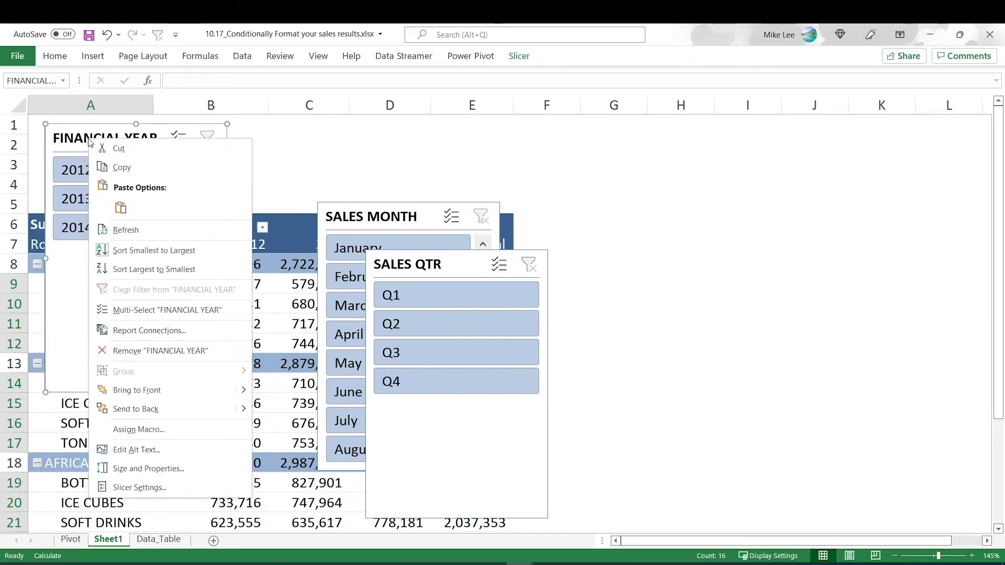
pyautogui.click(163, 489)
pyautogui.click(47, 444)
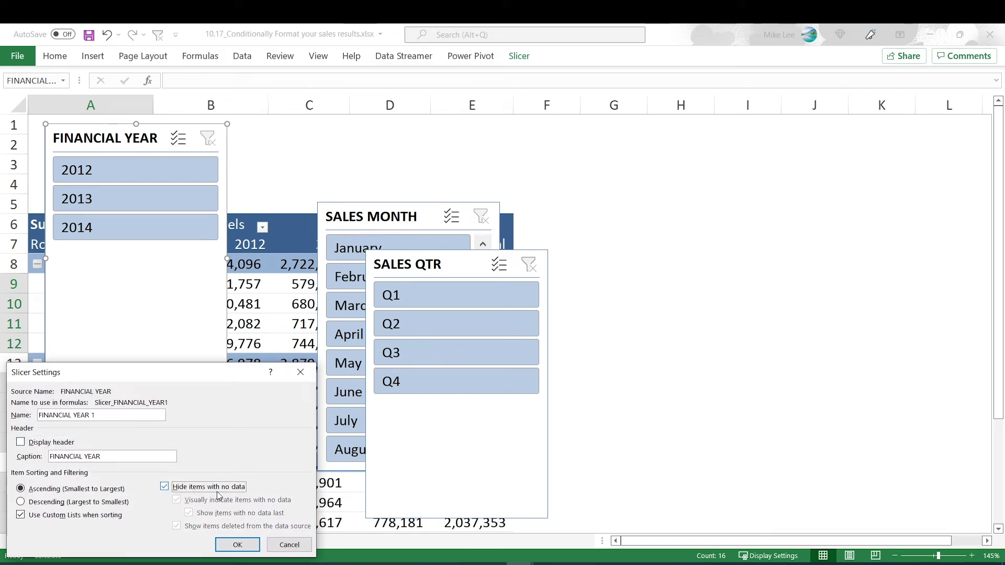
pyautogui.click(237, 544)
# Step: Shorten the FINANCIAL YEAR slicer, fit it into cell A1's corner, and insert one more row above the PivotTable
pyautogui.moveTo(134, 392); pyautogui.dragTo(149, 223)
pyautogui.moveTo(110, 129); pyautogui.dragTo(94, 122)
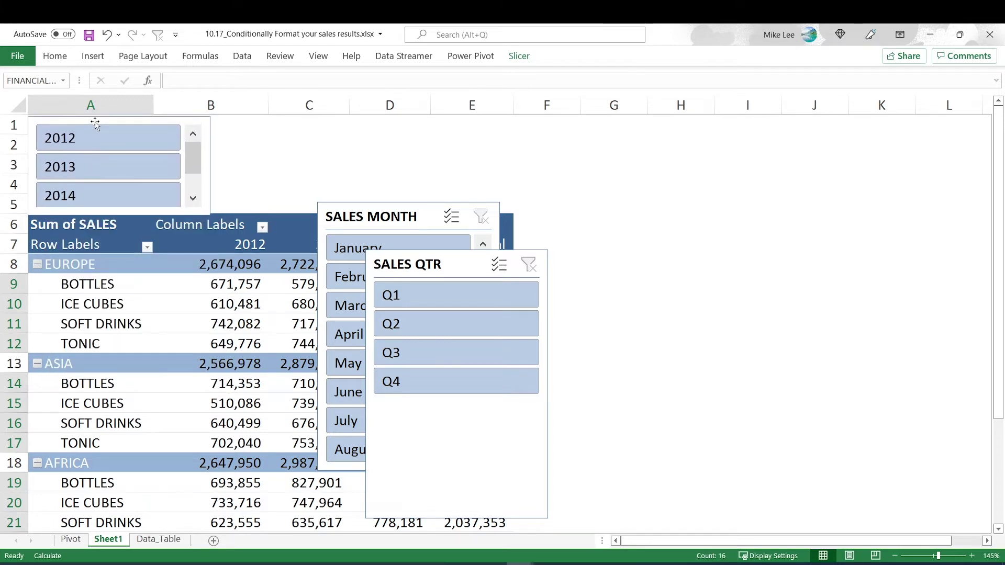
pyautogui.click(24, 224)
pyautogui.hotkey('ctrl', 'shift', '+')
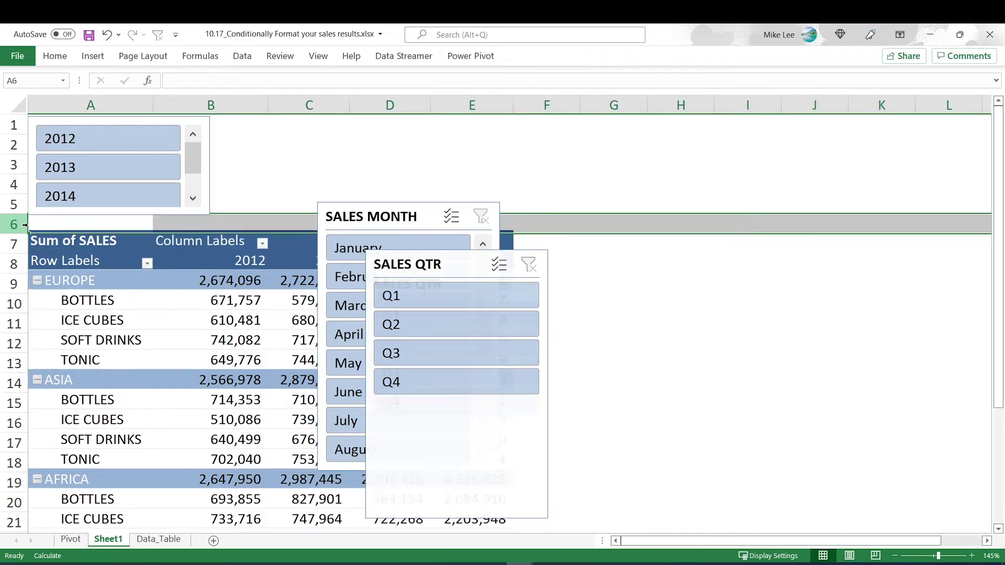
# Step: Arrange the FINANCIAL YEAR and SALES QTR slicers side by side from row 1, with SALES MONTH set aside in the blank columns
pyautogui.moveTo(74, 117); pyautogui.dragTo(73, 124)
pyautogui.moveTo(373, 225); pyautogui.dragTo(691, 213)
pyautogui.moveTo(429, 284); pyautogui.dragTo(281, 139)
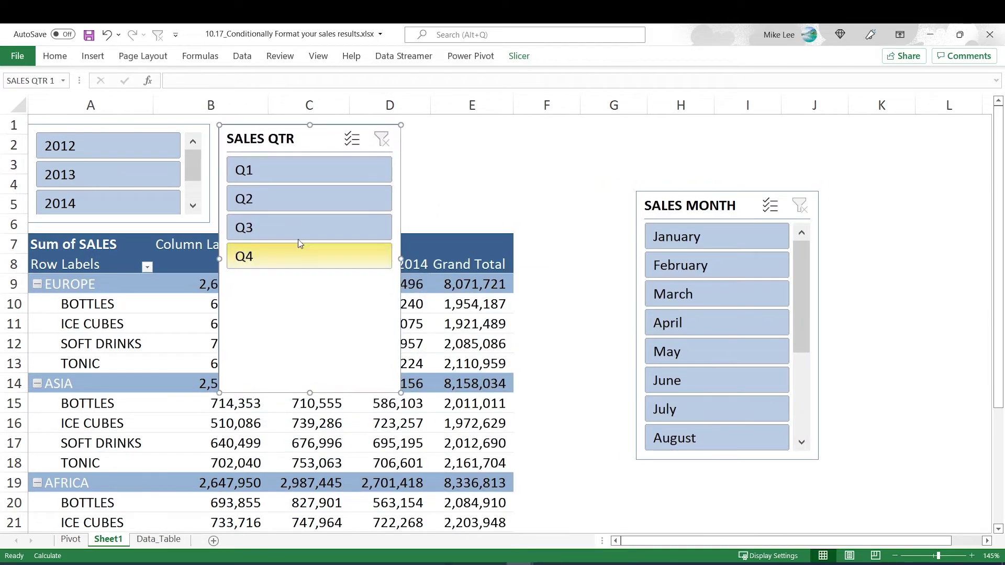
# Step: Hide the SALES QTR slicer's header and its items with no data
pyautogui.rightClick(289, 131)
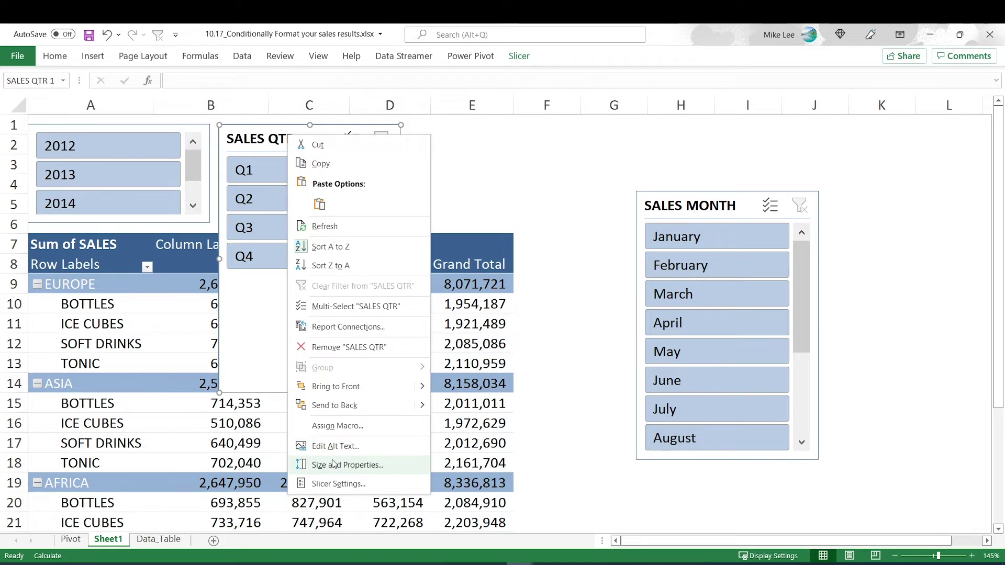
pyautogui.click(333, 483)
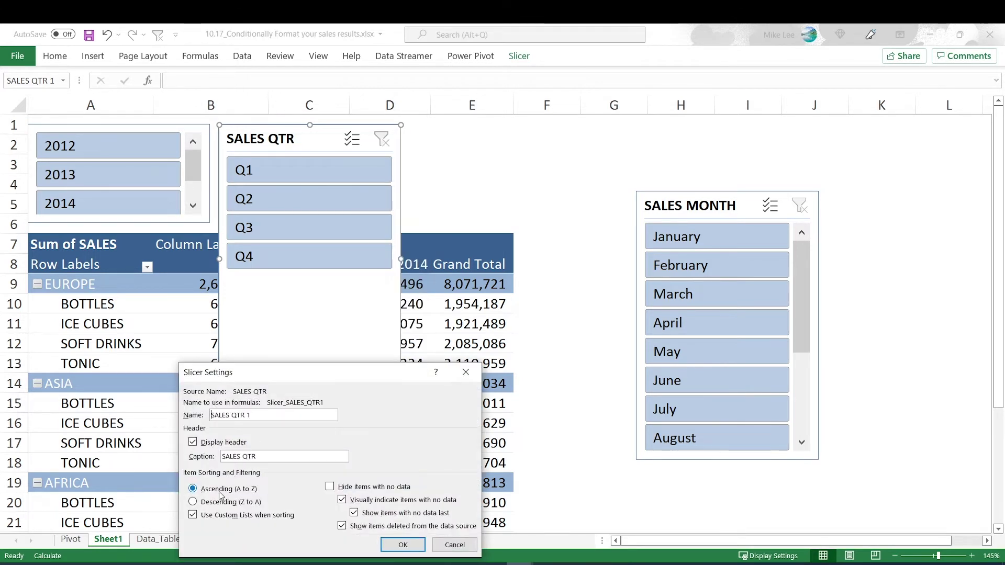
pyautogui.click(193, 442)
pyautogui.click(369, 487)
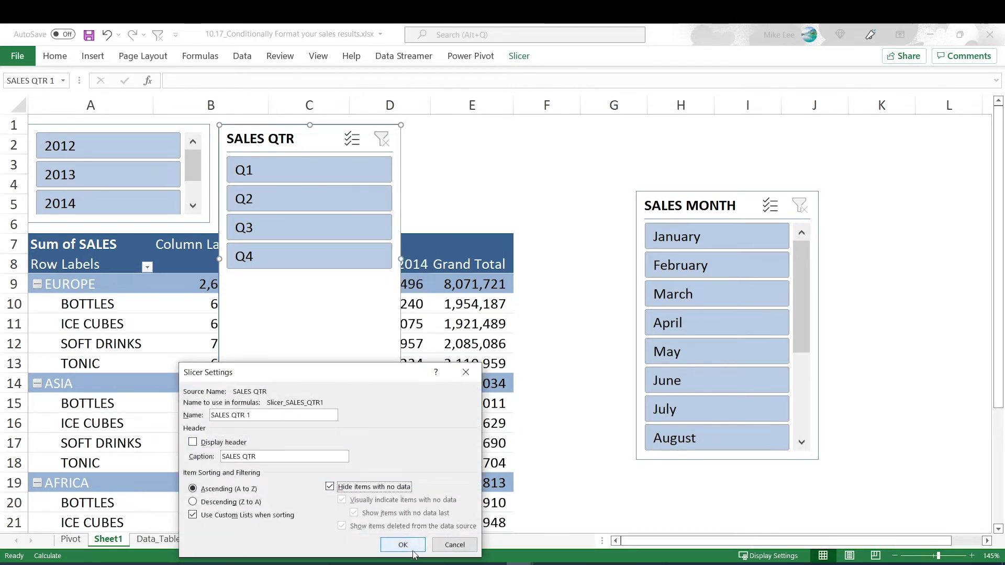
pyautogui.click(402, 545)
# Step: Shorten the SALES QTR slicer to about four buttons high and move it up to the top edge of row 1
pyautogui.click(311, 402)
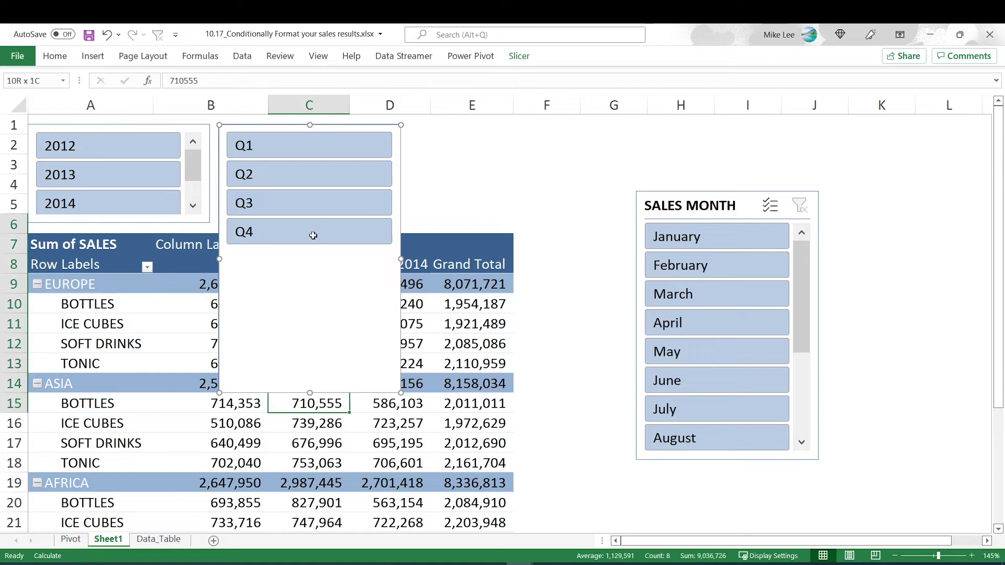
pyautogui.click(311, 384)
pyautogui.moveTo(309, 391); pyautogui.dragTo(316, 247)
pyautogui.moveTo(276, 128); pyautogui.dragTo(275, 120)
# Step: Insert another row above the PivotTable and extend the FINANCIAL YEAR slicer down to the SALES QTR slicer's lower edge
pyautogui.click(11, 243)
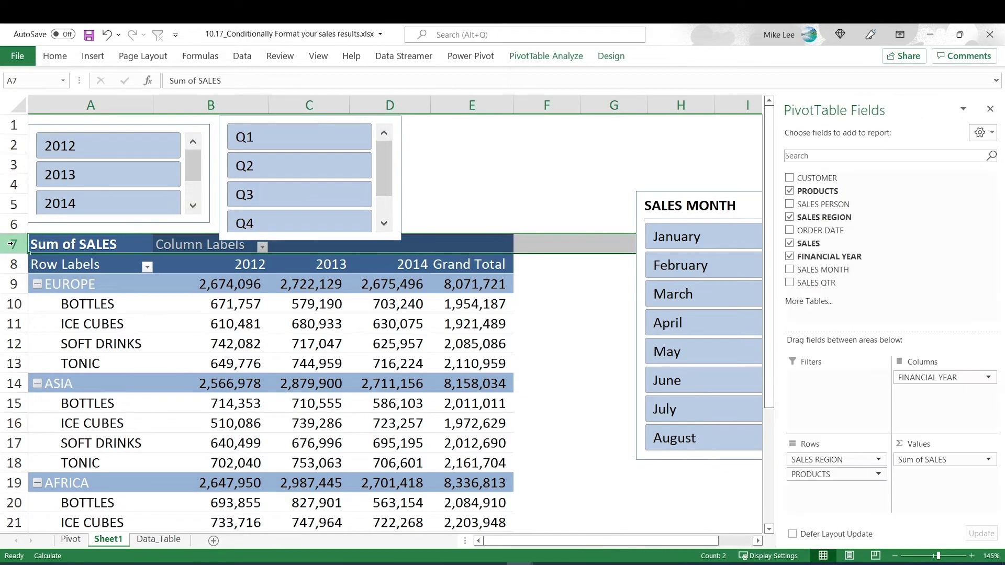
pyautogui.hotkey('ctrl', 'shift', '+')
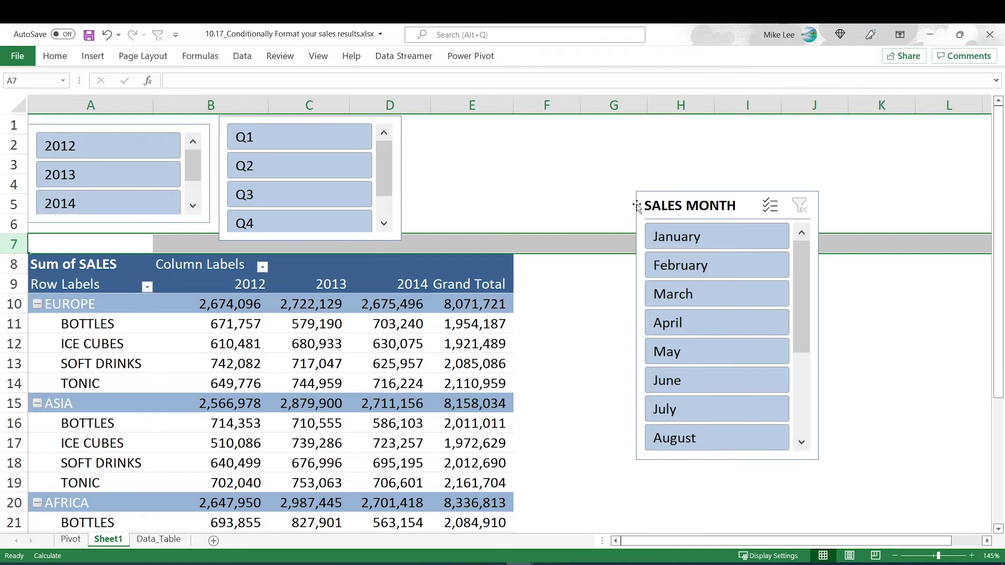
pyautogui.click(119, 224)
pyautogui.moveTo(119, 226); pyautogui.dragTo(175, 241)
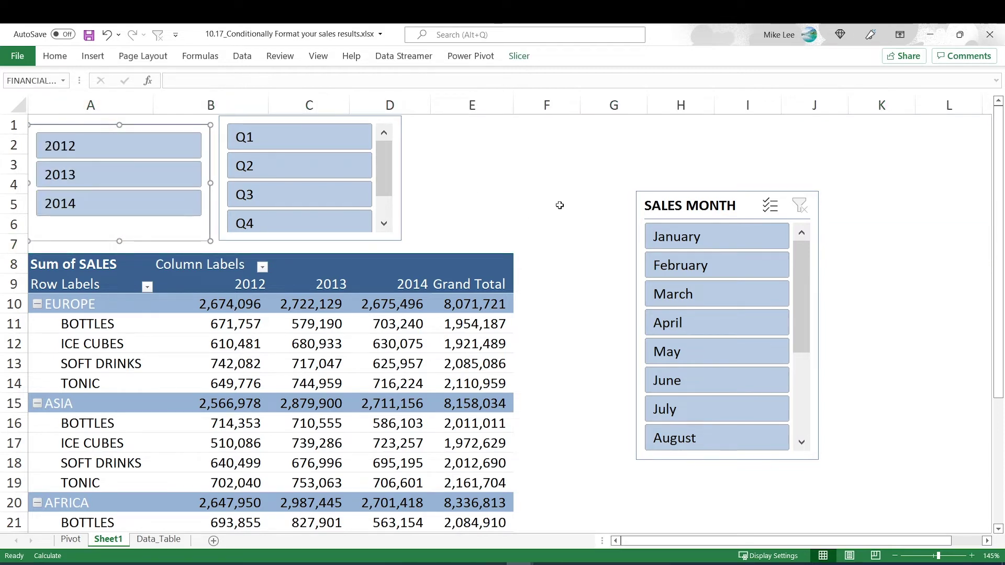
# Step: Move the SALES MONTH slicer beside the SALES QTR slicer and hide its header and items with no data
pyautogui.moveTo(681, 205); pyautogui.dragTo(458, 132)
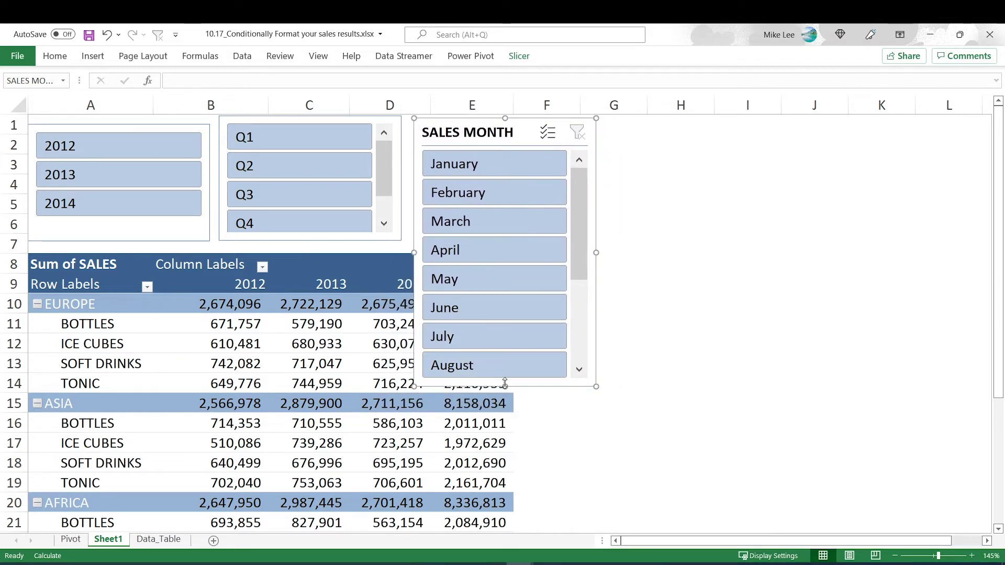
pyautogui.rightClick(466, 133)
pyautogui.click(533, 481)
pyautogui.click(415, 444)
pyautogui.click(571, 489)
pyautogui.click(603, 544)
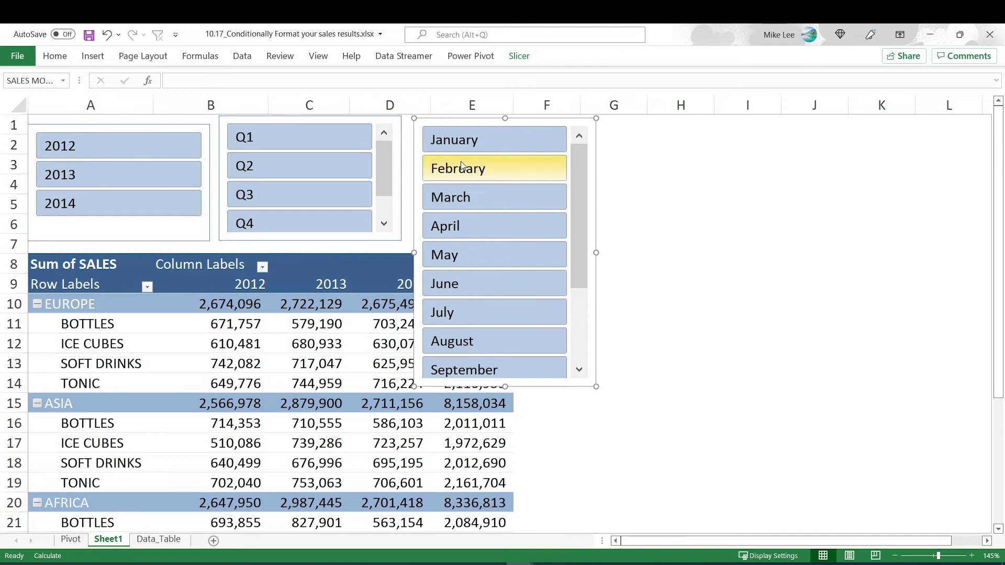
# Step: Arrange the SALES MONTH slicer's buttons in 4 columns
pyautogui.click(470, 56)
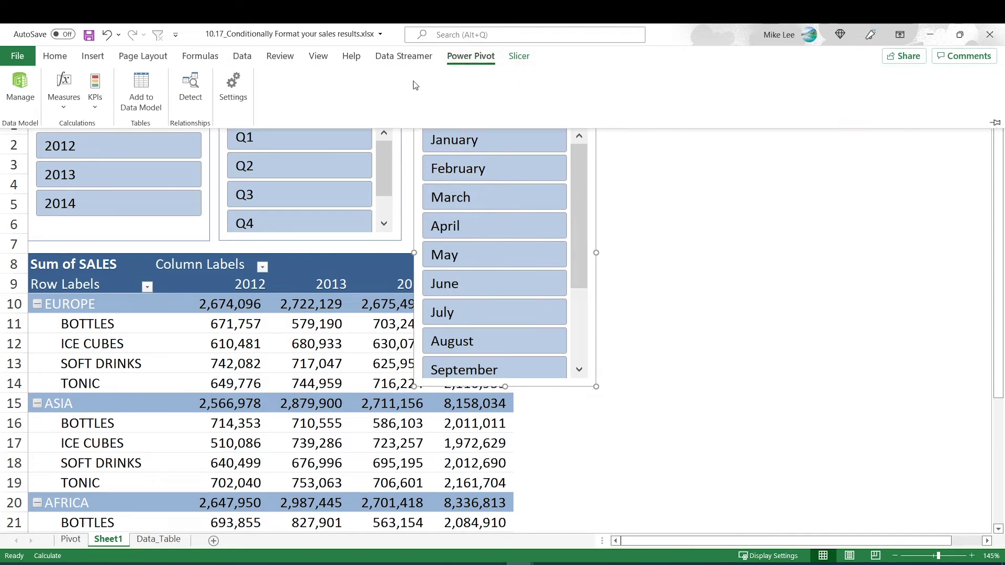
pyautogui.click(520, 56)
pyautogui.click(682, 76)
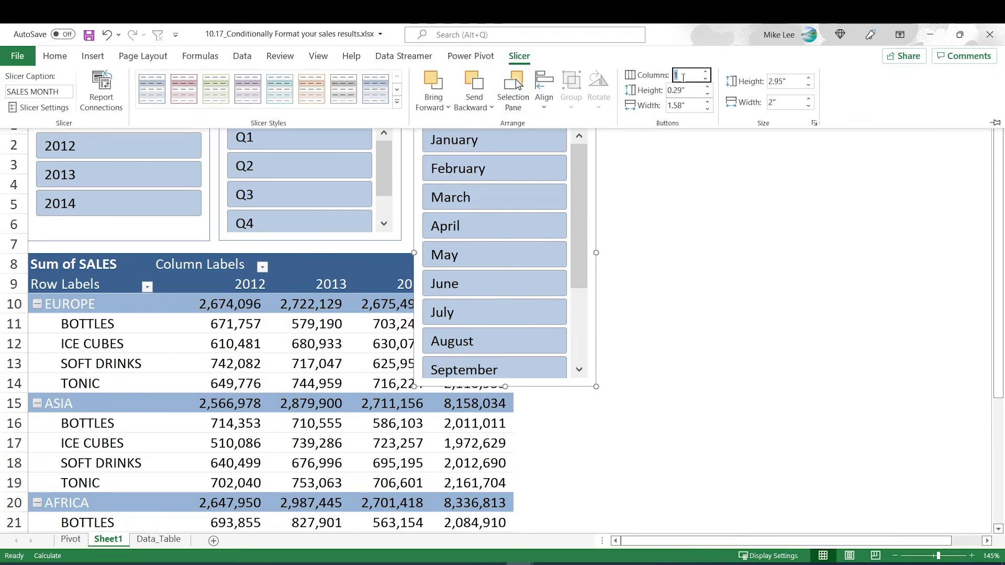
pyautogui.write('4')
pyautogui.press('Return')
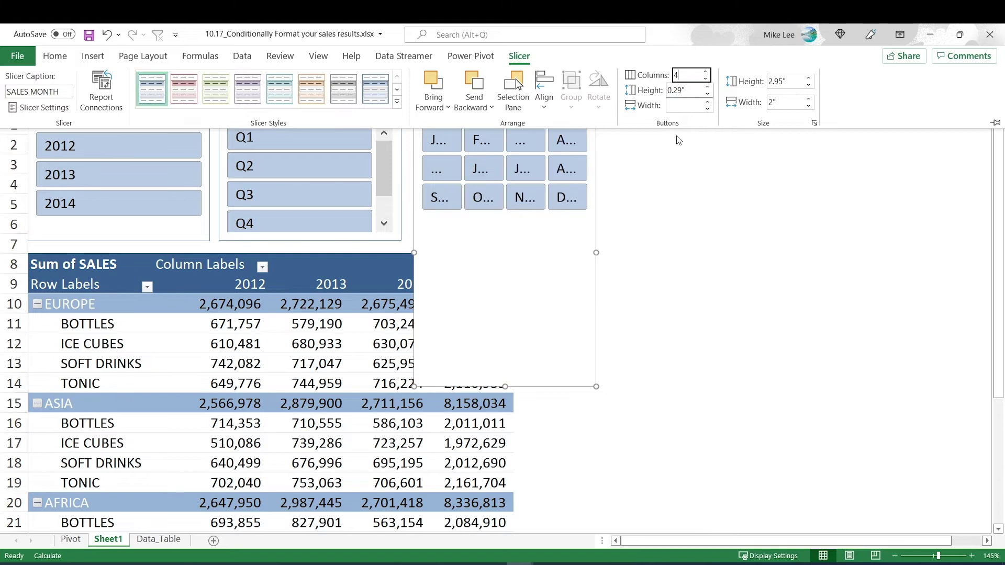
pyautogui.press('Escape')
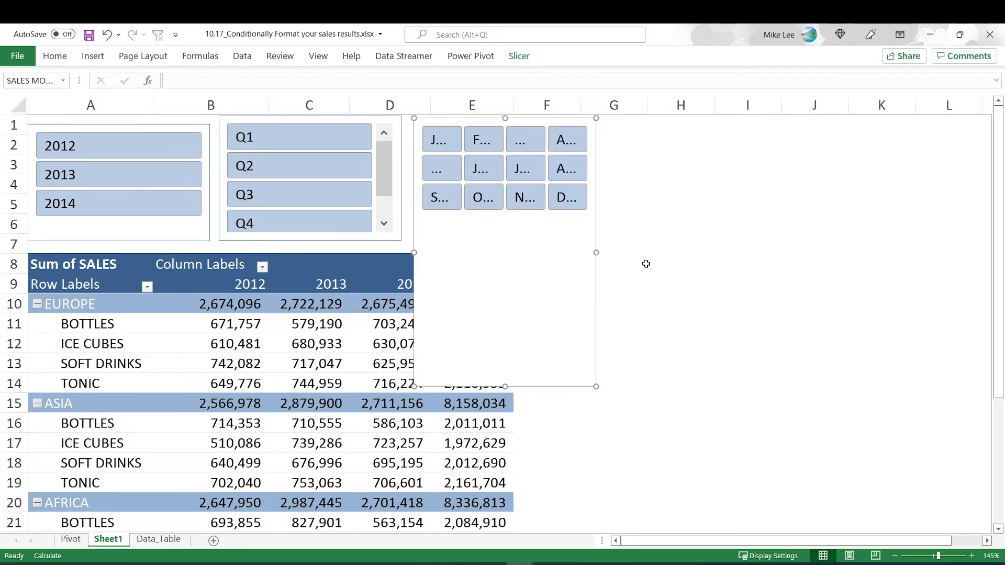
# Step: Widen the SALES MONTH slicer to about column I and shorten it to the height of the neighbouring slicers
pyautogui.moveTo(596, 251); pyautogui.dragTo(769, 252)
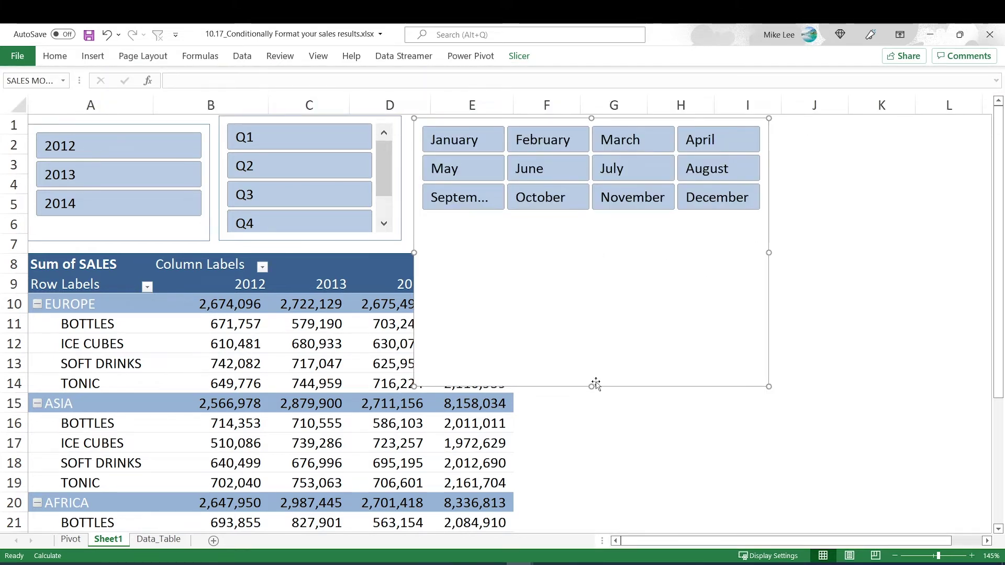
pyautogui.moveTo(592, 386); pyautogui.dragTo(610, 239)
pyautogui.click(864, 256)
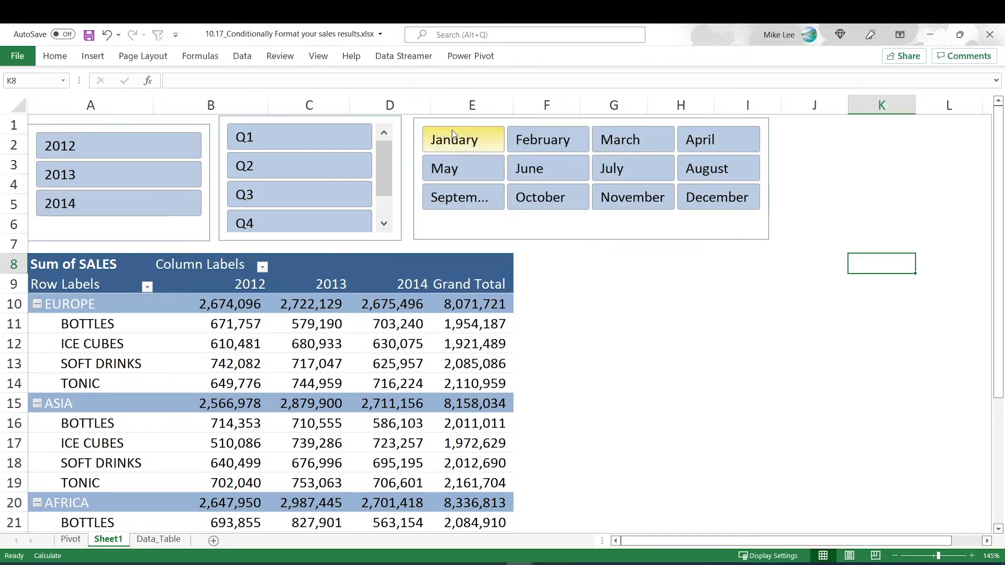
# Step: Arrange the SALES QTR slicer's buttons in 2 columns and lower its upper edge to line up with the FINANCIAL YEAR slicer
pyautogui.click(359, 119)
pyautogui.click(519, 56)
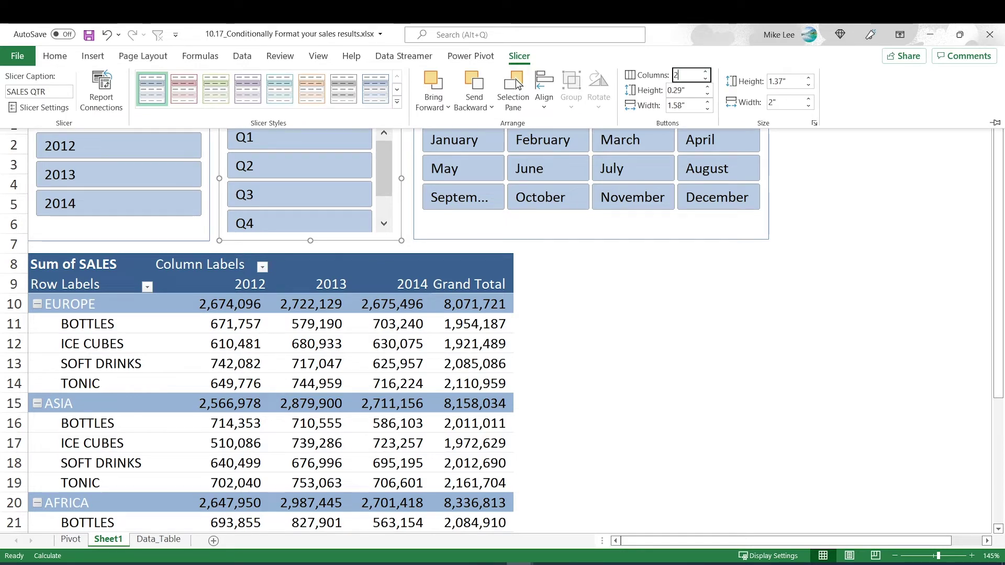
pyautogui.write('2')
pyautogui.press('Return')
pyautogui.click(800, 343)
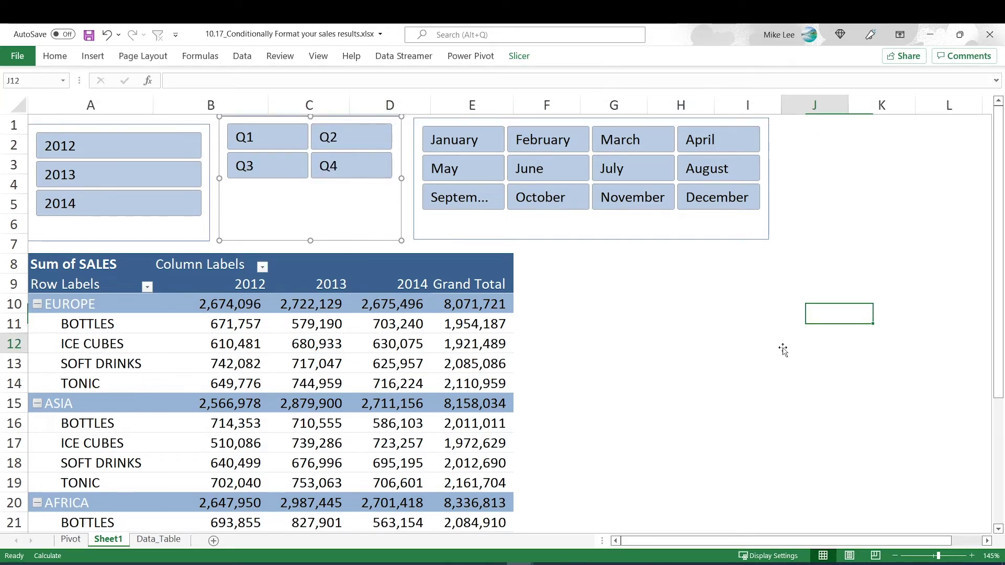
pyautogui.click(308, 119)
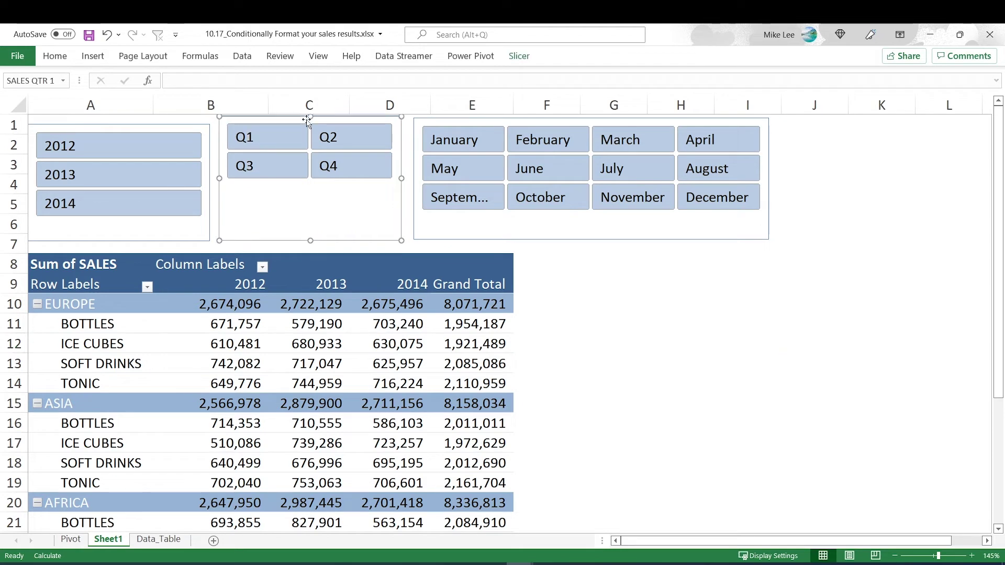
pyautogui.moveTo(309, 116); pyautogui.dragTo(310, 124)
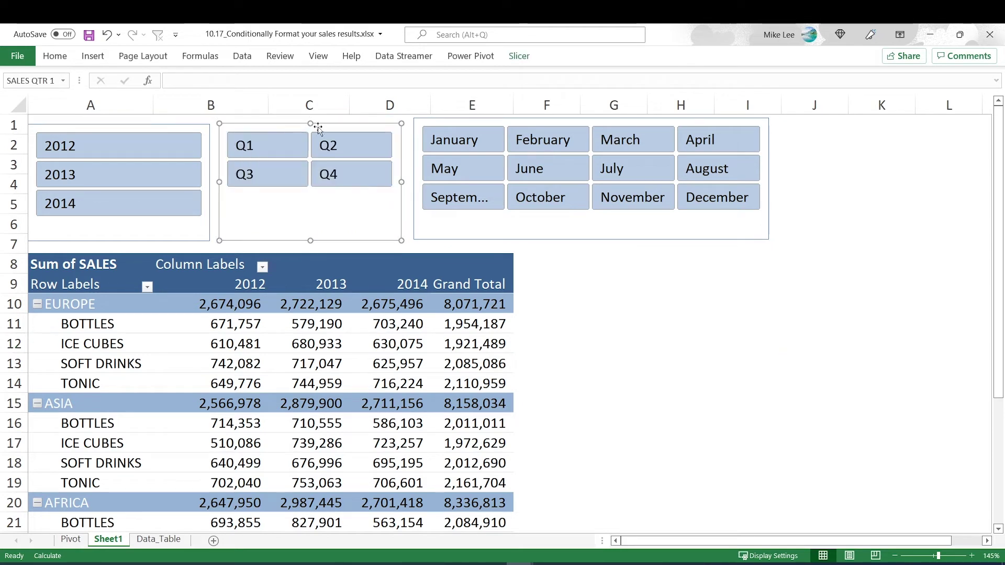
# Step: Line up the SALES MONTH slicer's upper edge with the SALES QTR slicer and shorten the SALES MONTH and FINANCIAL YEAR slicers slightly
pyautogui.moveTo(432, 123); pyautogui.dragTo(426, 125)
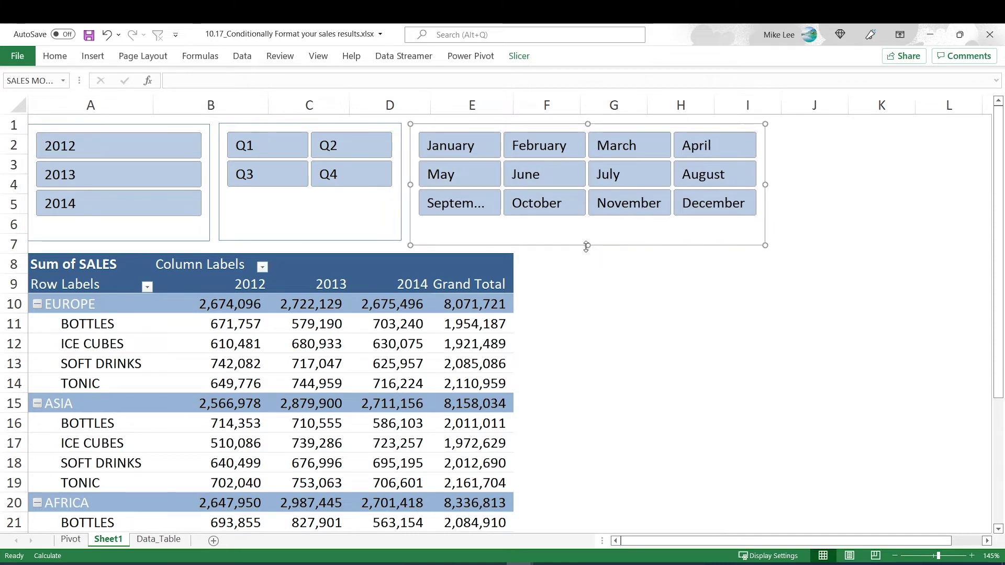
pyautogui.moveTo(586, 238); pyautogui.dragTo(581, 242)
pyautogui.click(209, 240)
pyautogui.moveTo(120, 239); pyautogui.dragTo(118, 239)
pyautogui.click(727, 266)
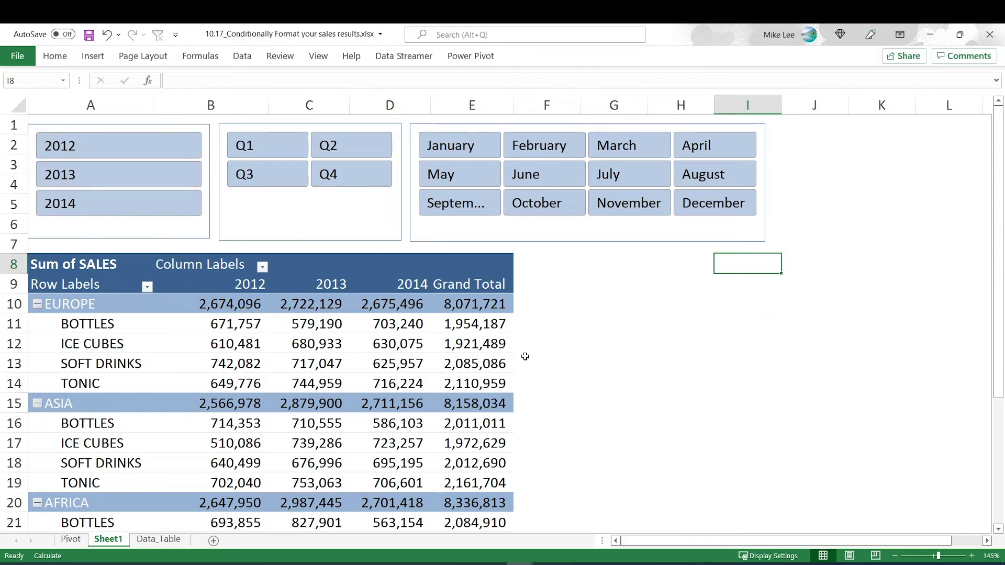
# Step: Apply blue gradient-fill data bars to the 2012 sales value for BOTTLES in EUROPE (cell B11)
pyautogui.click(194, 348)
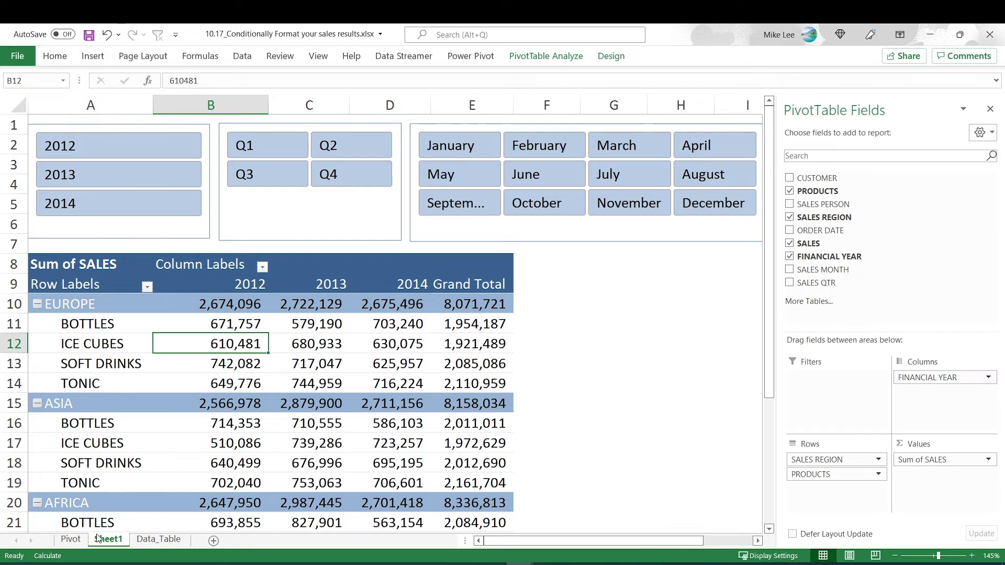
pyautogui.click(64, 540)
pyautogui.click(108, 539)
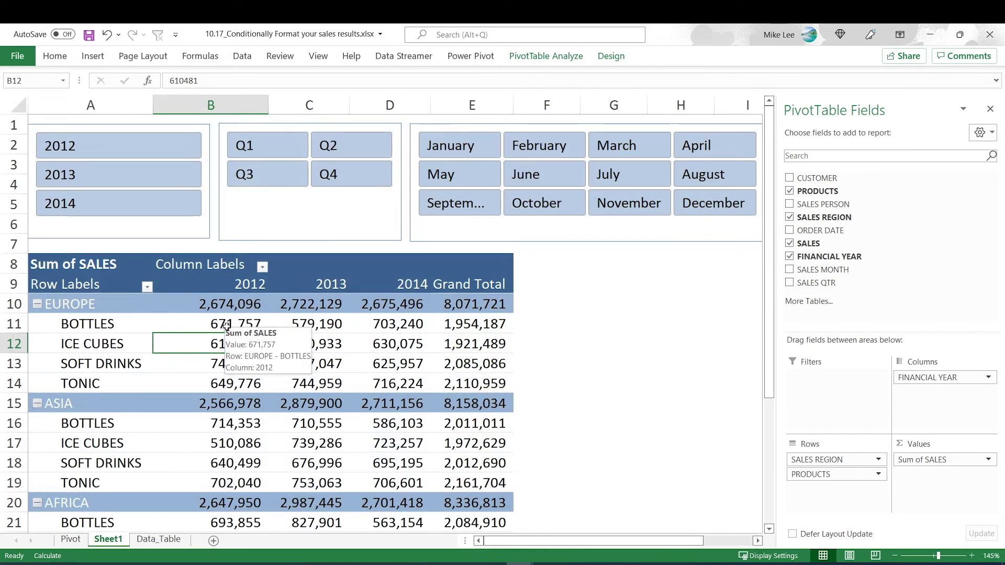
pyautogui.click(202, 329)
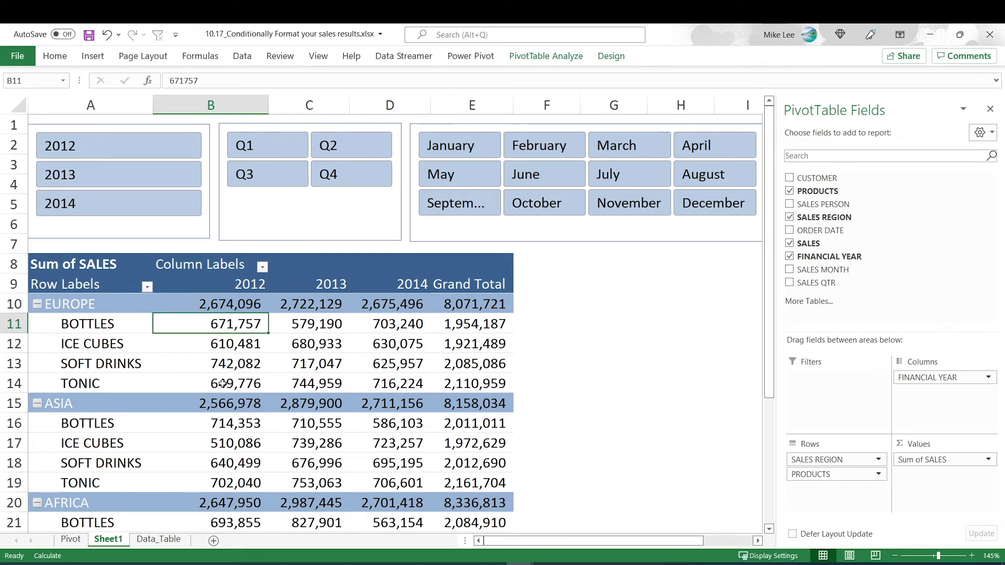
pyautogui.moveTo(221, 324)
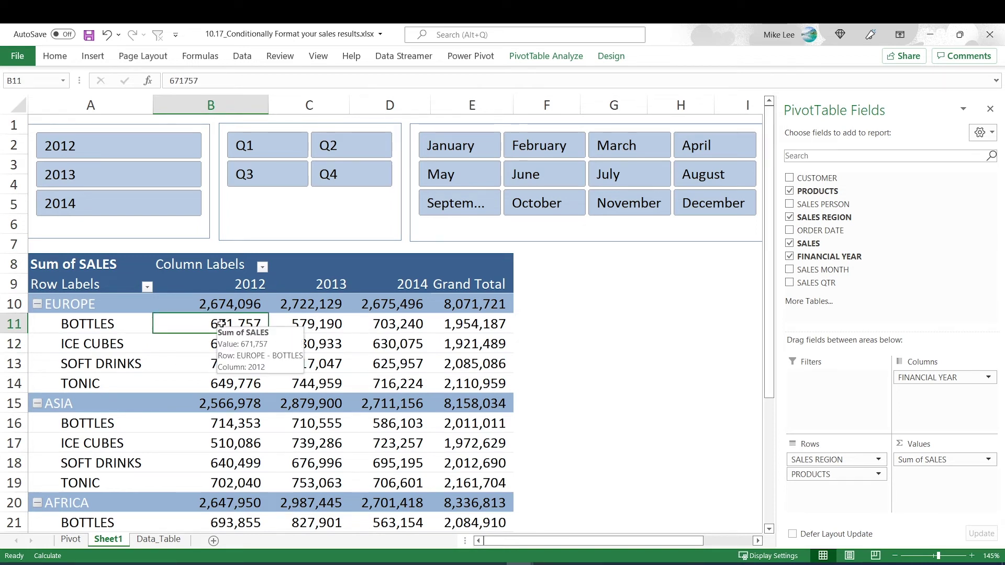
pyautogui.click(55, 56)
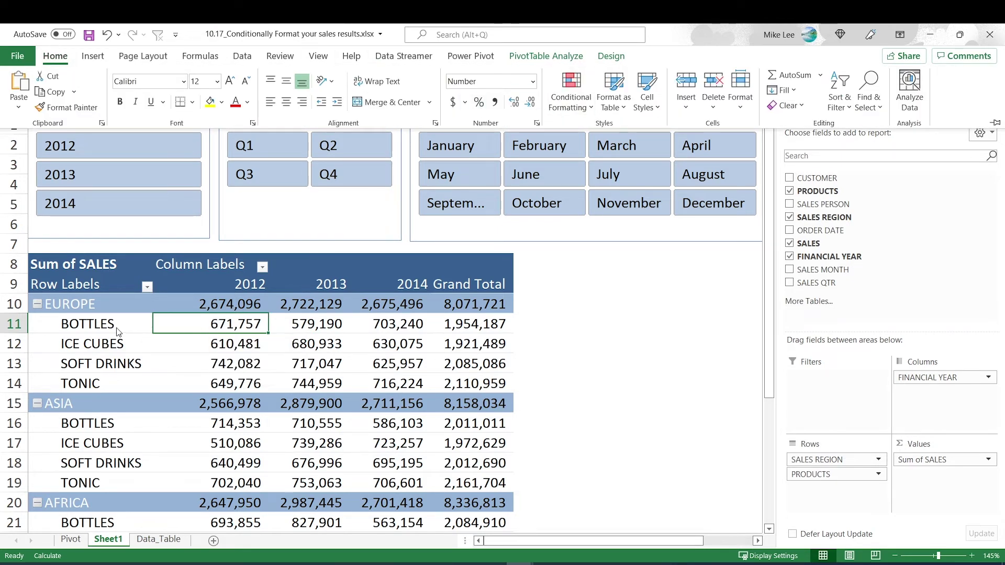
pyautogui.click(83, 324)
pyautogui.click(222, 324)
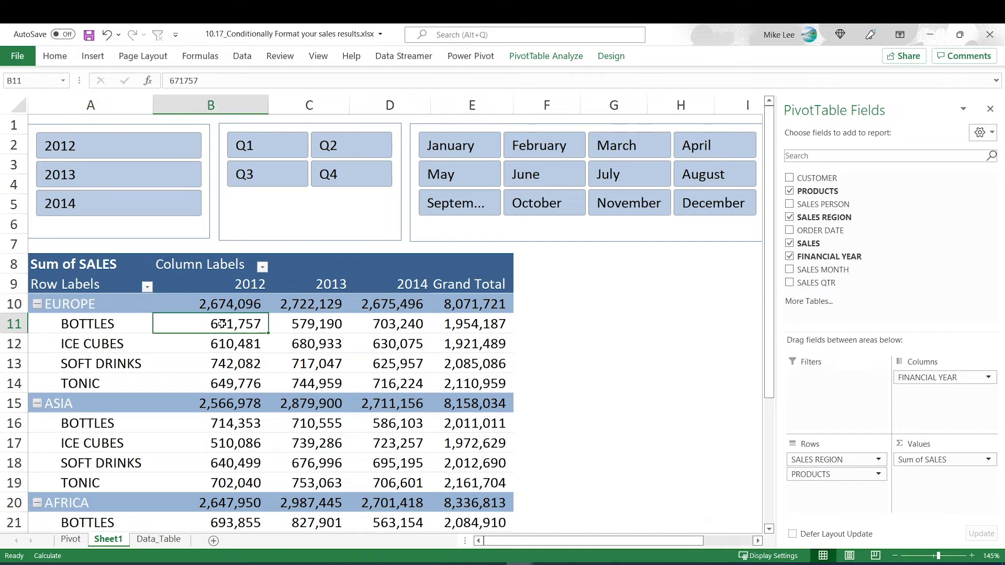
pyautogui.click(57, 63)
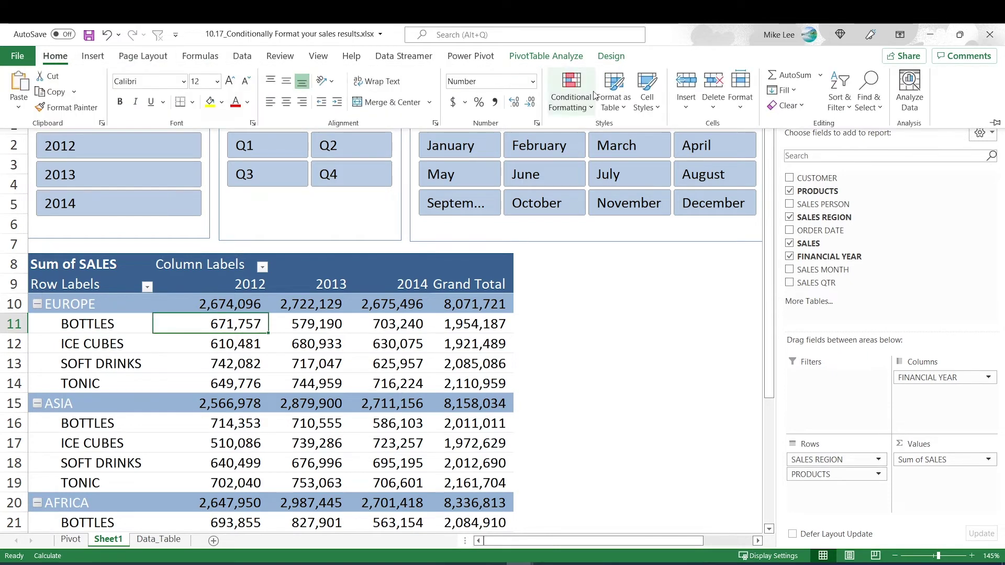
pyautogui.click(582, 111)
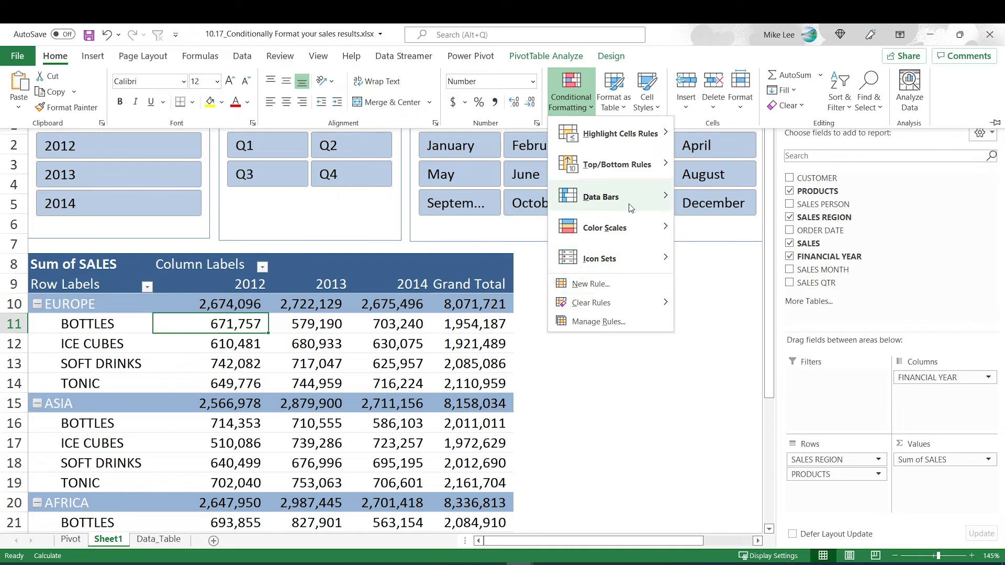
pyautogui.moveTo(630, 206)
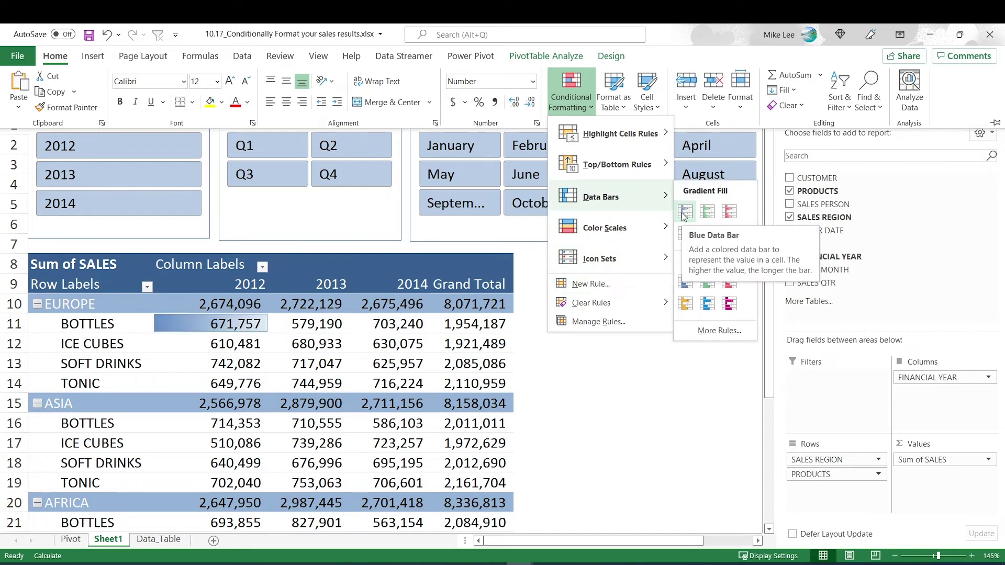
pyautogui.click(683, 217)
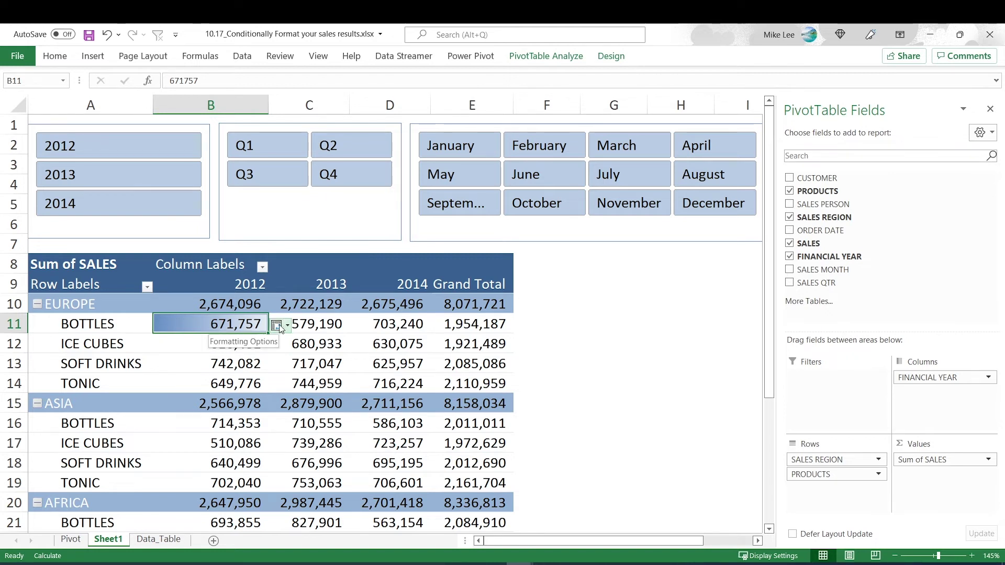
# Step: Extend the data bar rule to all cells showing "Sum of SALES" values for "PRODUCTS" and "FINANCIAL YEAR"
pyautogui.click(277, 327)
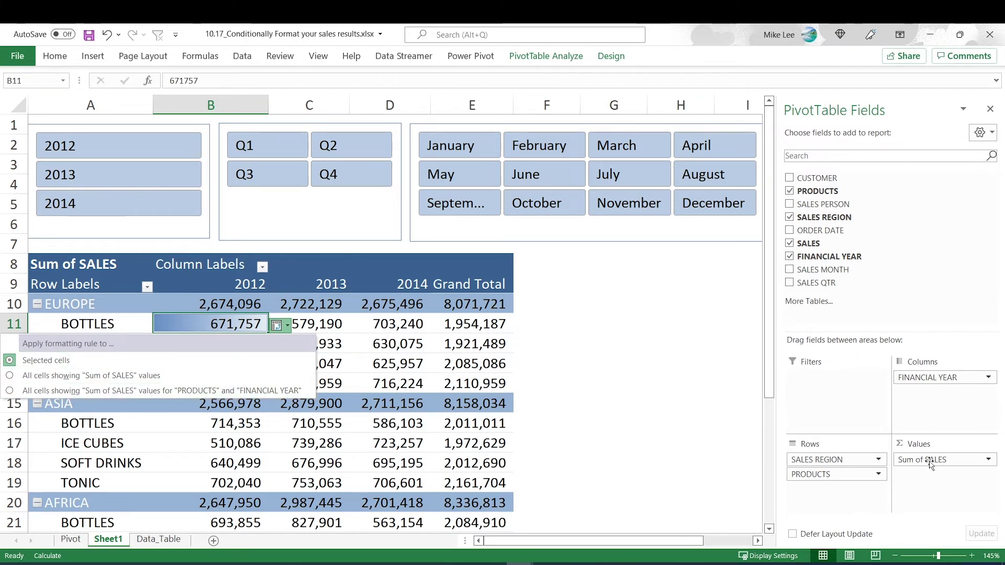
pyautogui.click(235, 391)
pyautogui.click(578, 379)
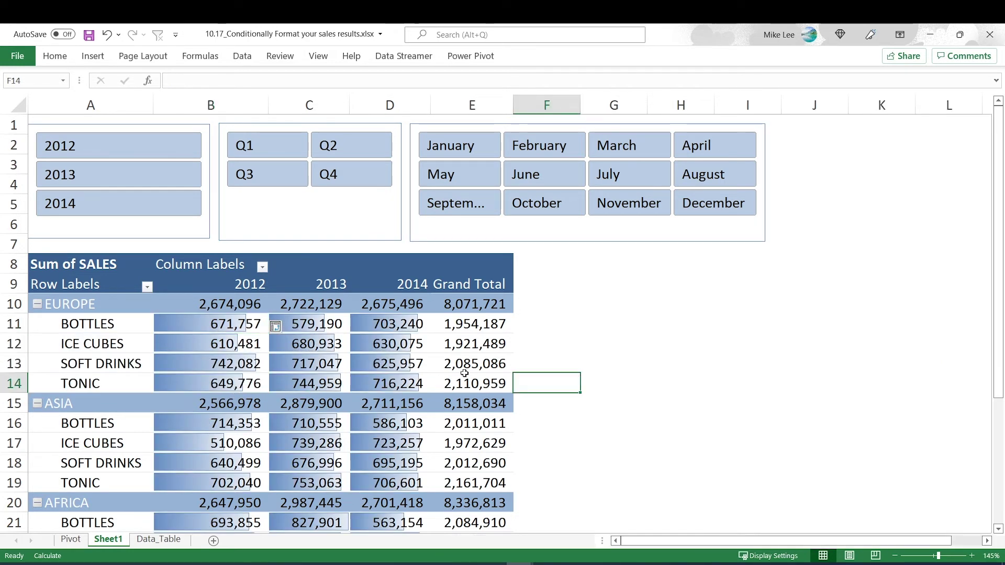
pyautogui.scroll(-3, 464, 373)
pyautogui.scroll(3, 464, 373)
# Step: Examine the colour formatting of the Grand Total column on the Pivot sheet and return to Sheet1
pyautogui.click(87, 535)
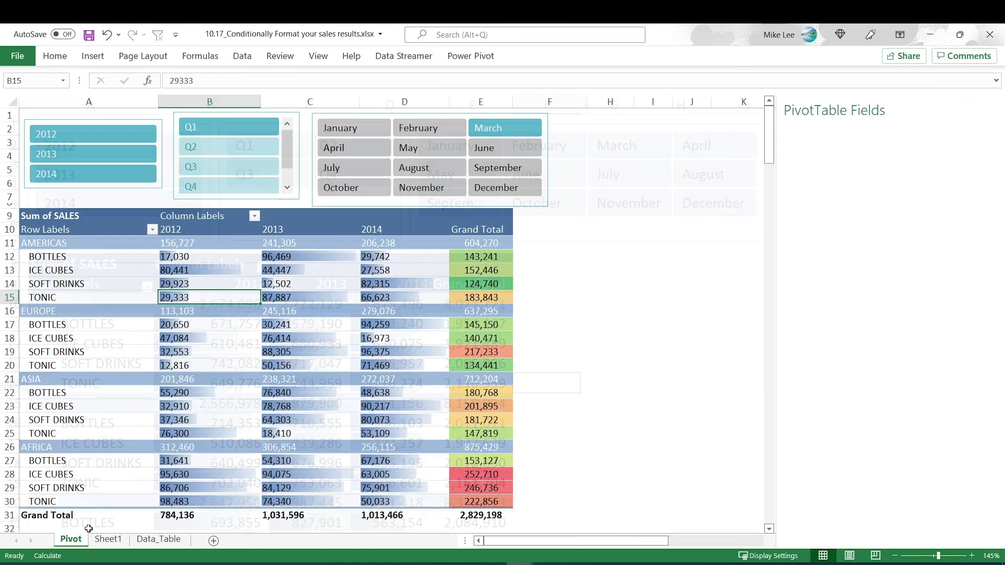
pyautogui.moveTo(482, 256); pyautogui.dragTo(480, 352)
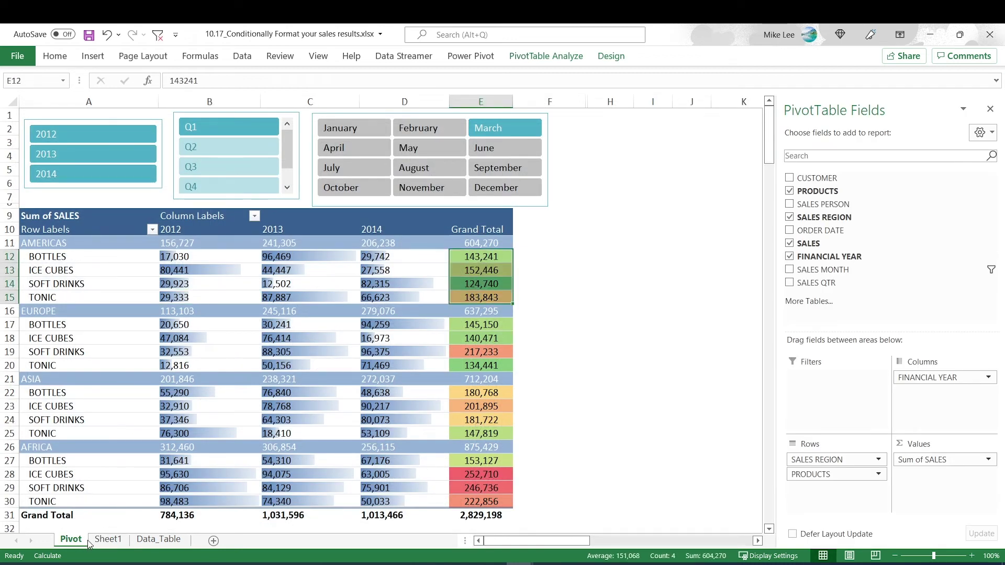
pyautogui.click(469, 345)
pyautogui.click(484, 339)
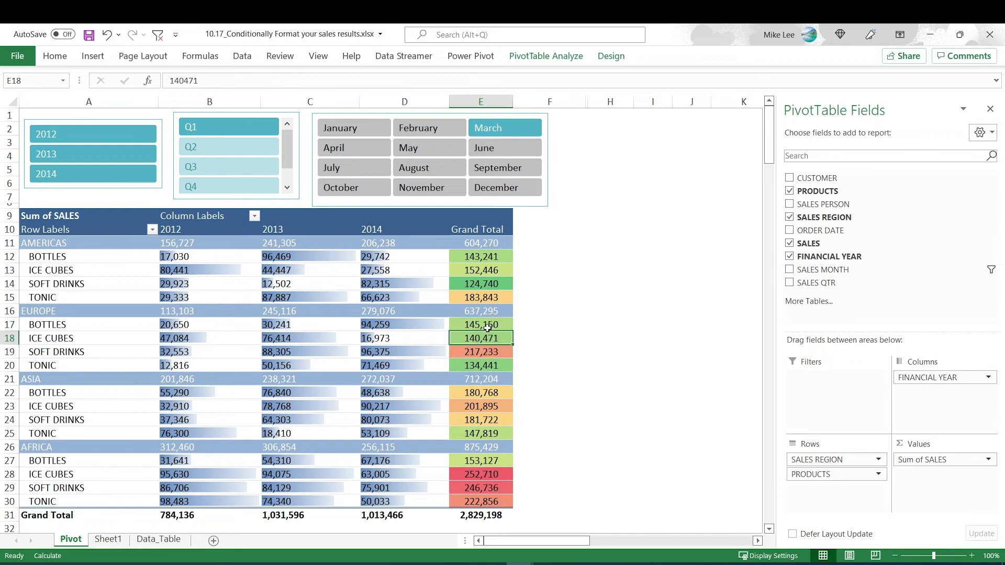
pyautogui.click(474, 352)
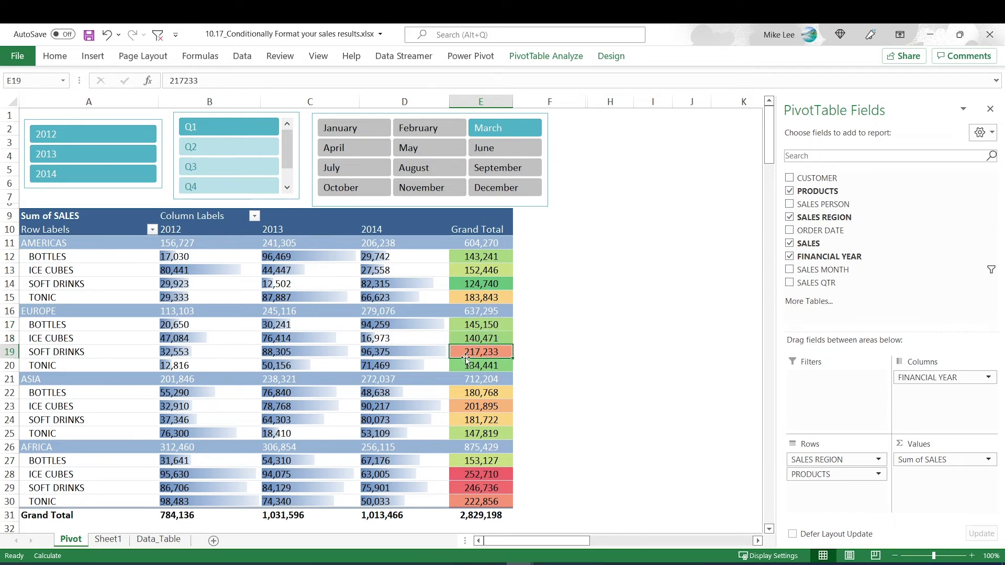
pyautogui.click(108, 539)
# Step: Apply the green-yellow-red colour scale to the Grand Total values of all product rows, E11:E14, E16:E19, E21:E24 and E26:E29, excluding the region subtotals
pyautogui.click(458, 324)
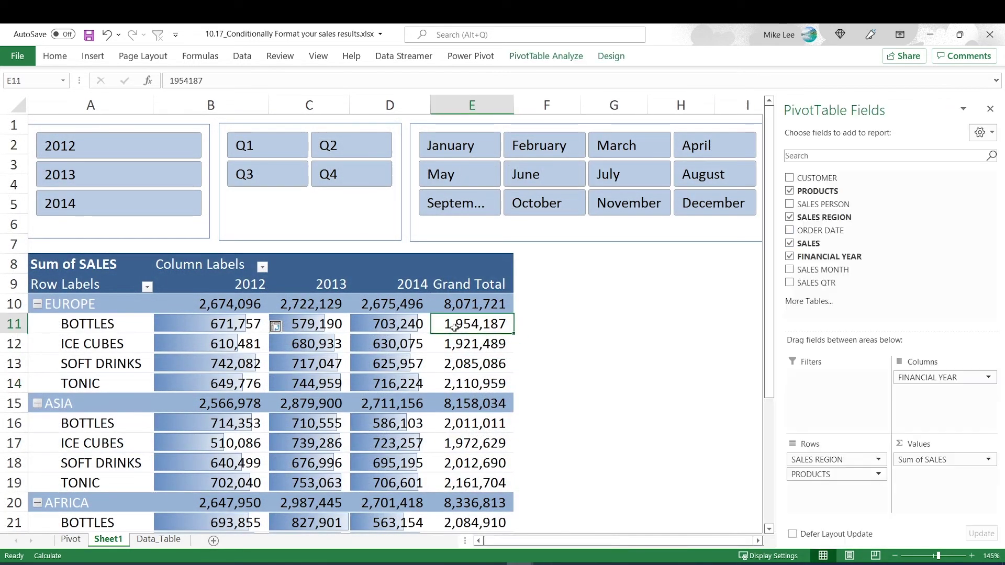
pyautogui.hotkey('shift', 'Down')
pyautogui.hotkey('shift', 'Down')
pyautogui.hotkey('shift', 'Down')
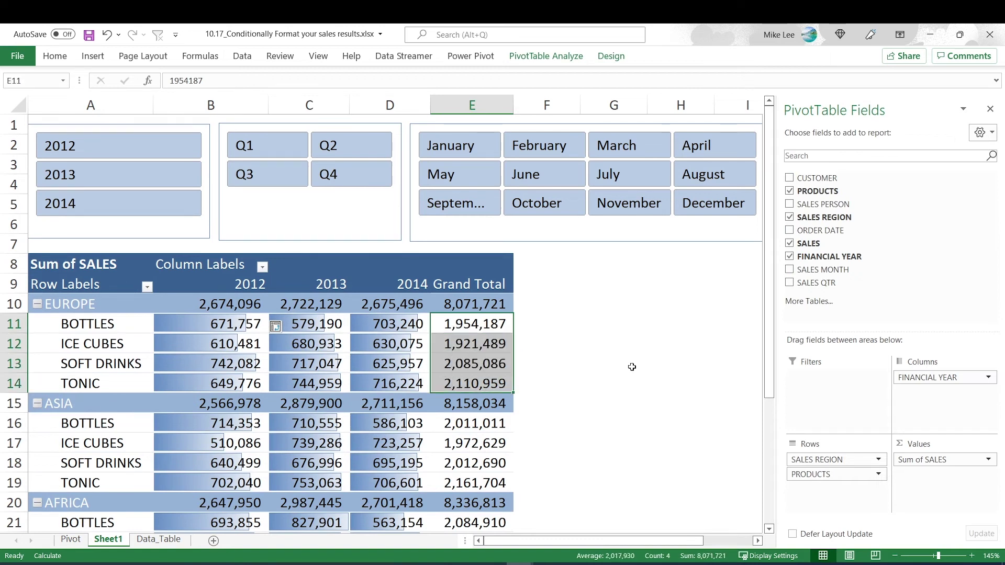
pyautogui.scroll(-1, 554, 387)
pyautogui.moveTo(468, 366); pyautogui.dragTo(464, 421)
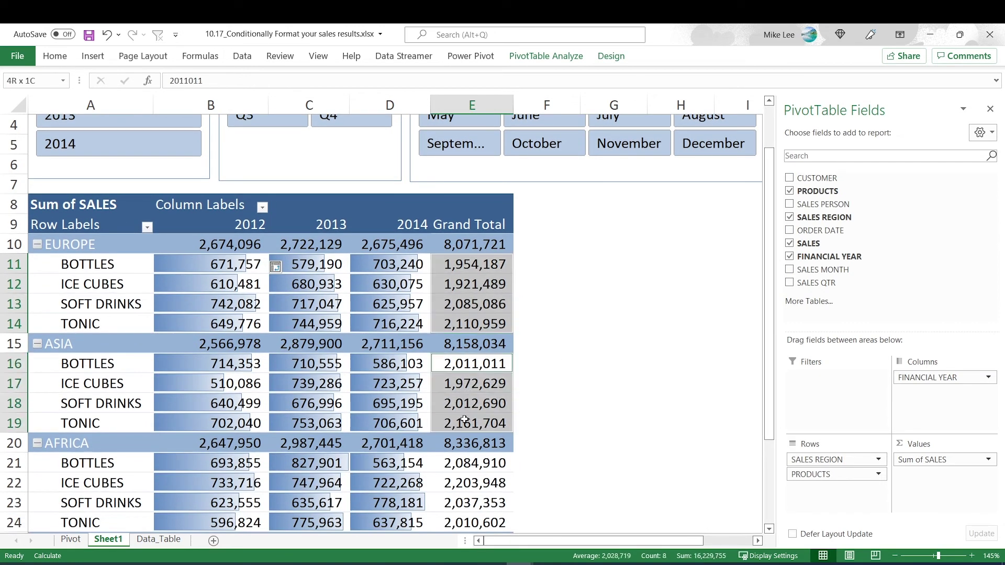
pyautogui.scroll(-2, 581, 405)
pyautogui.moveTo(474, 346); pyautogui.dragTo(472, 404)
pyautogui.moveTo(475, 442); pyautogui.dragTo(473, 501)
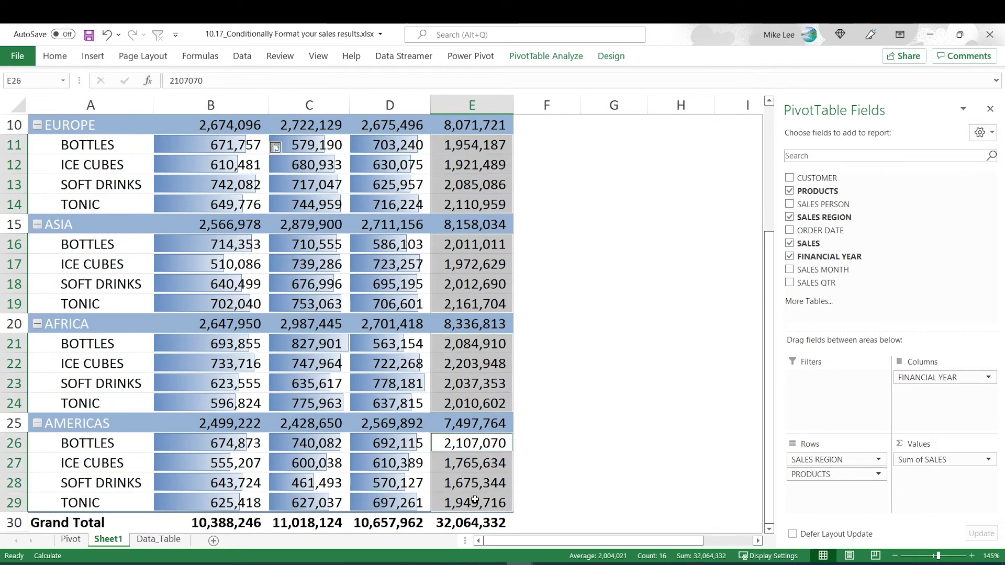
pyautogui.scroll(2, 465, 293)
pyautogui.click(66, 59)
pyautogui.click(573, 107)
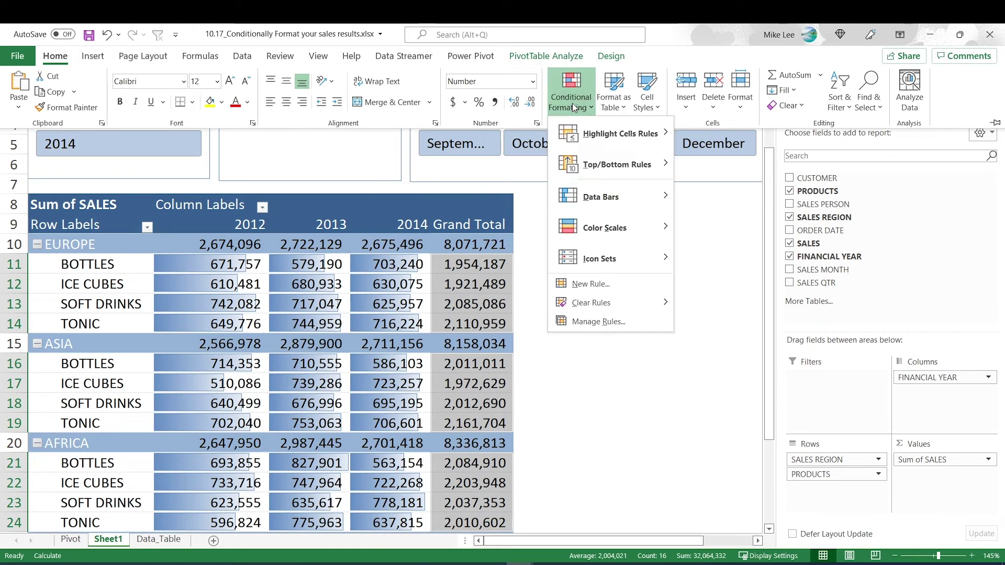
pyautogui.moveTo(632, 227)
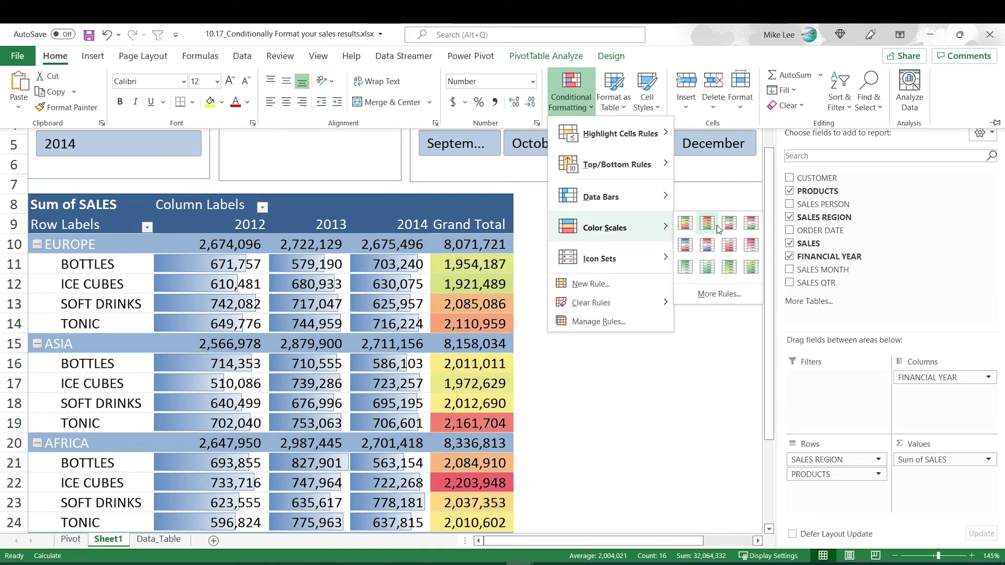
pyautogui.click(685, 224)
pyautogui.hotkey('ctrl', 'F1')
pyautogui.click(609, 296)
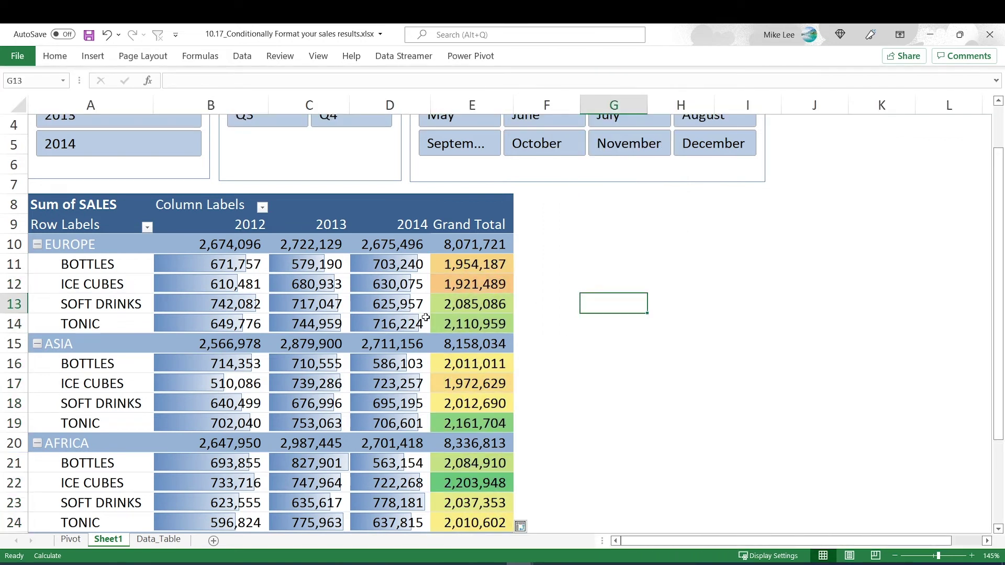
pyautogui.scroll(-2, 425, 317)
pyautogui.scroll(3, 220, 343)
# Step: Freeze the panes at cell B10 and close the PivotTable Fields pane
pyautogui.click(157, 312)
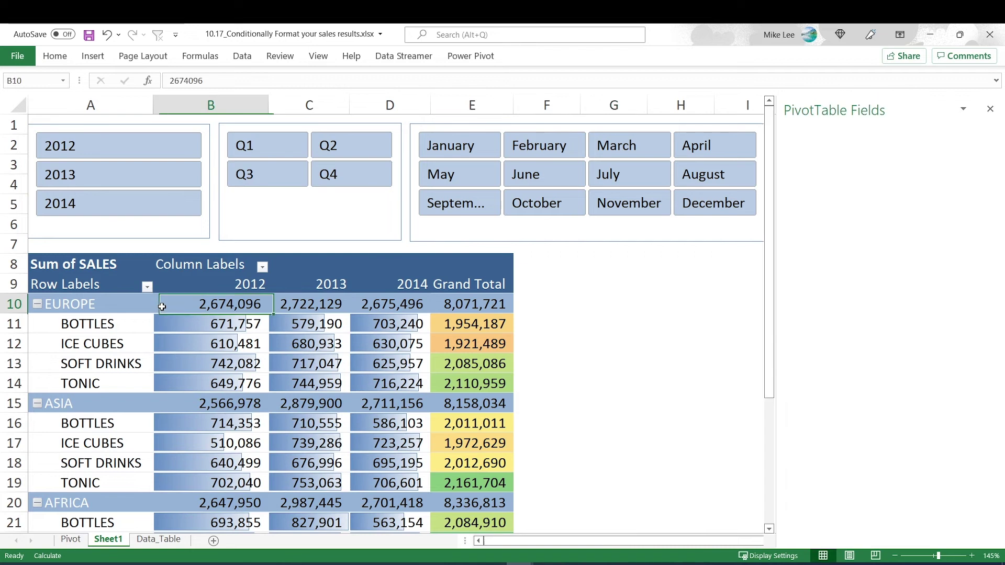
pyautogui.click(318, 56)
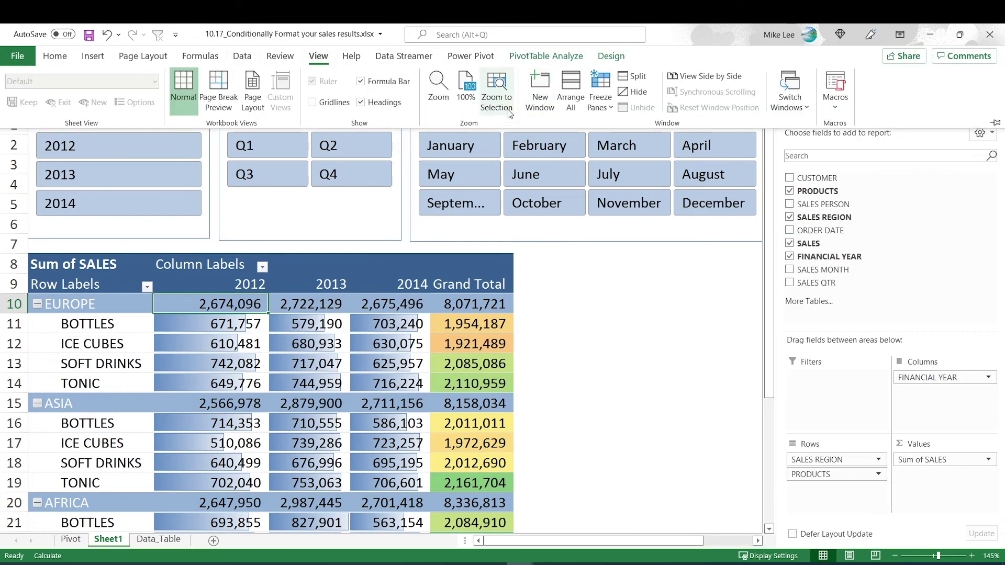
pyautogui.click(600, 99)
pyautogui.click(633, 137)
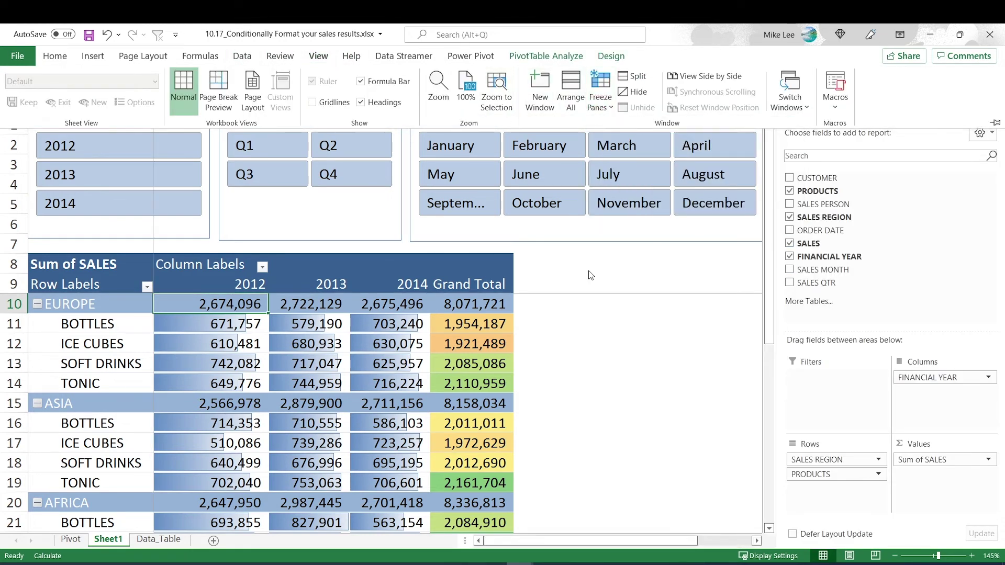
pyautogui.click(990, 109)
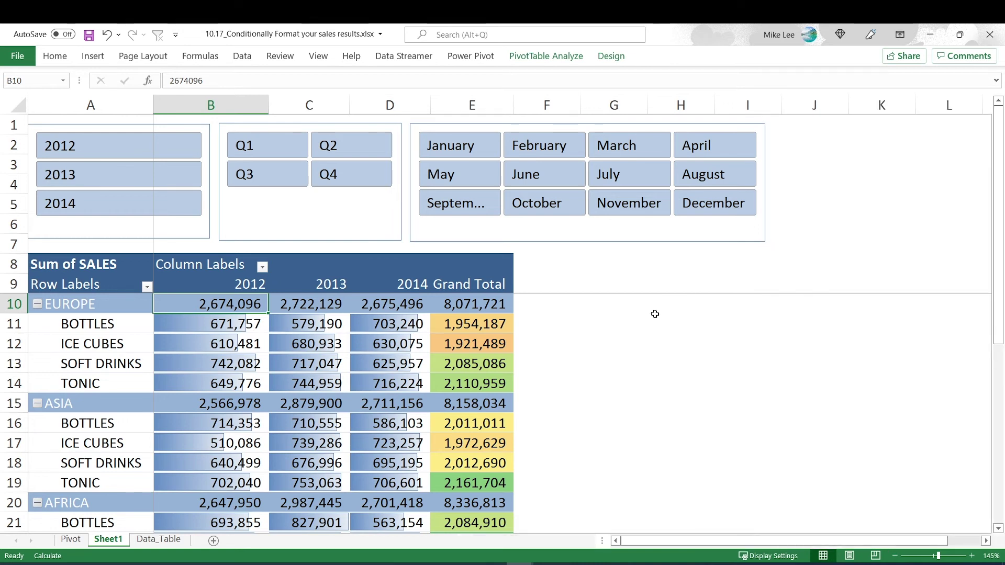
pyautogui.scroll(-1, 647, 319)
pyautogui.scroll(-1, 590, 343)
pyautogui.scroll(1, 581, 349)
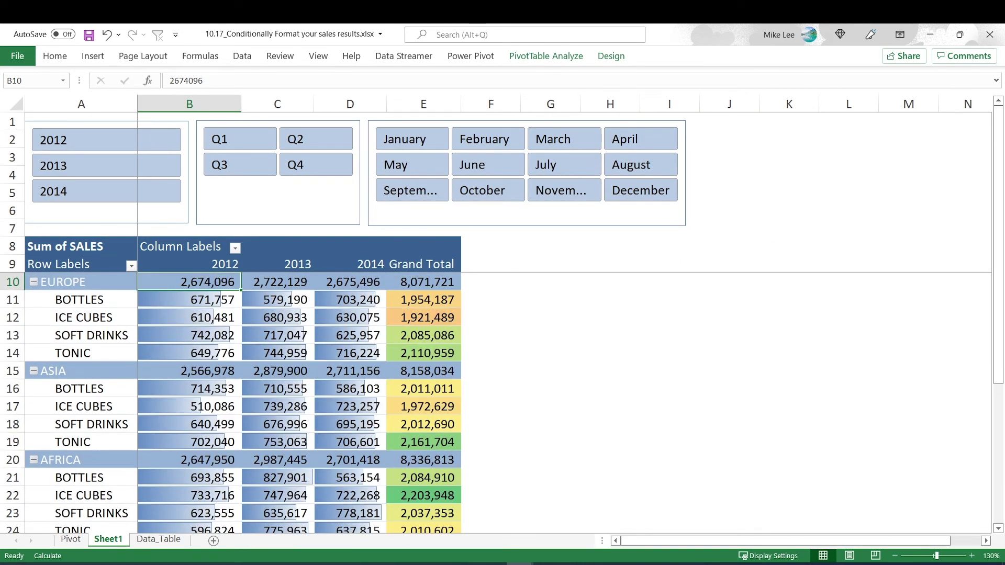
# Step: Rename the PivotTable's Column Labels header to "Year"
pyautogui.click(78, 258)
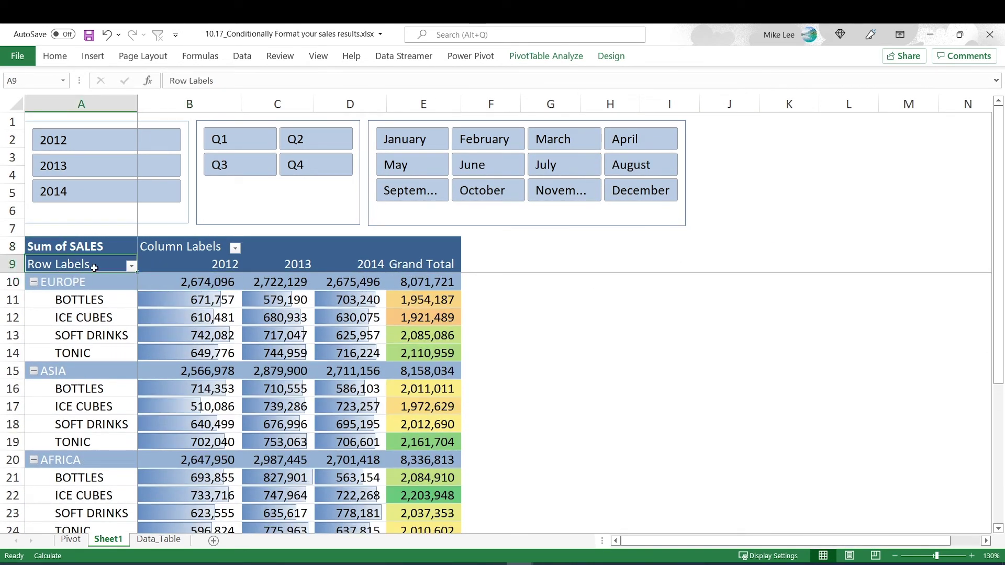
pyautogui.click(235, 248)
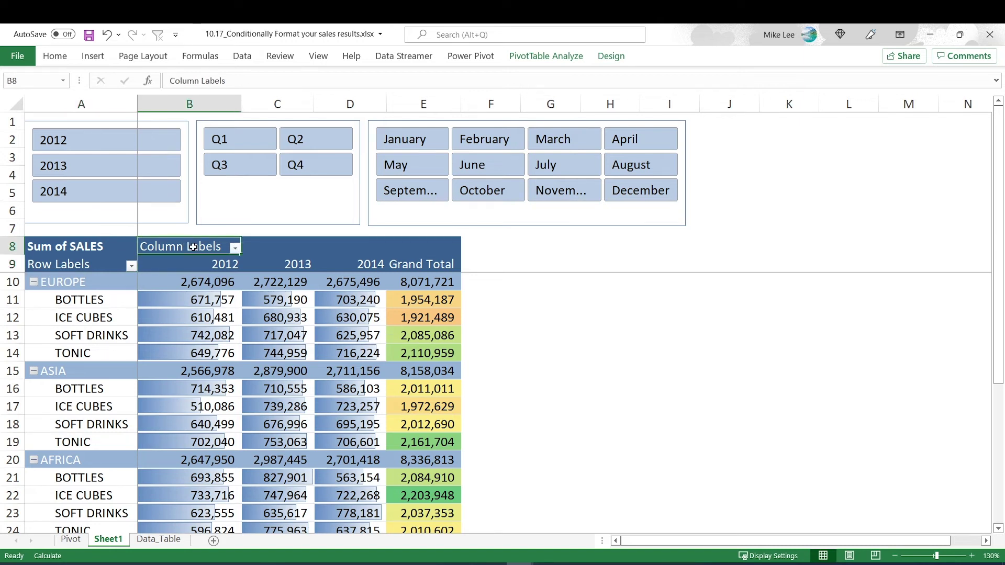
pyautogui.write('Year')
pyautogui.press('Return')
# Step: Rename the PivotTable's Sum of SALES header in A8 to "Doanh thu"
pyautogui.press('Left')
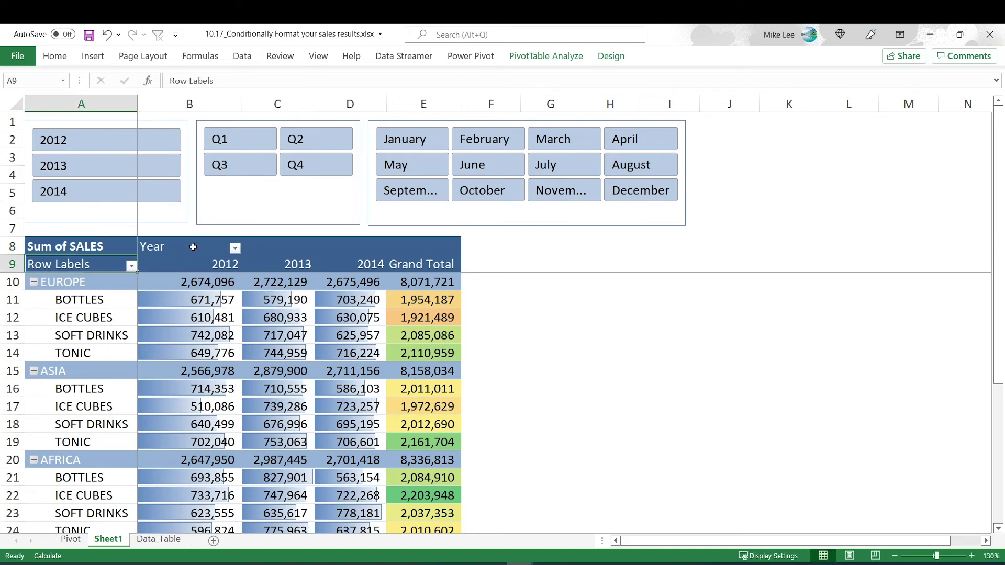
pyautogui.press('Up')
pyautogui.write('D')
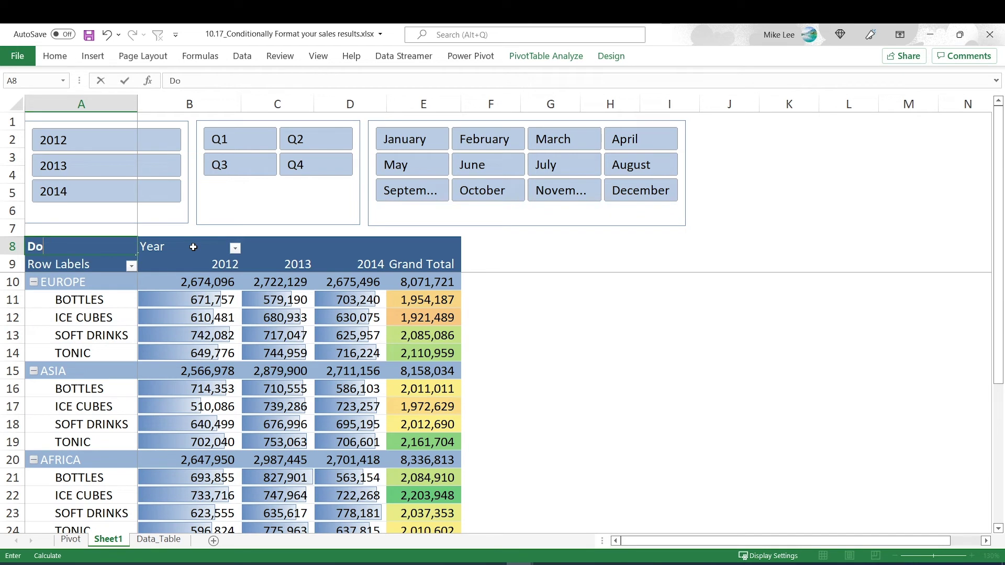
pyautogui.write('oanh thu')
pyautogui.press('Return')
pyautogui.press('Right')
pyautogui.press('Right')
pyautogui.press('Right')
pyautogui.press('Right')
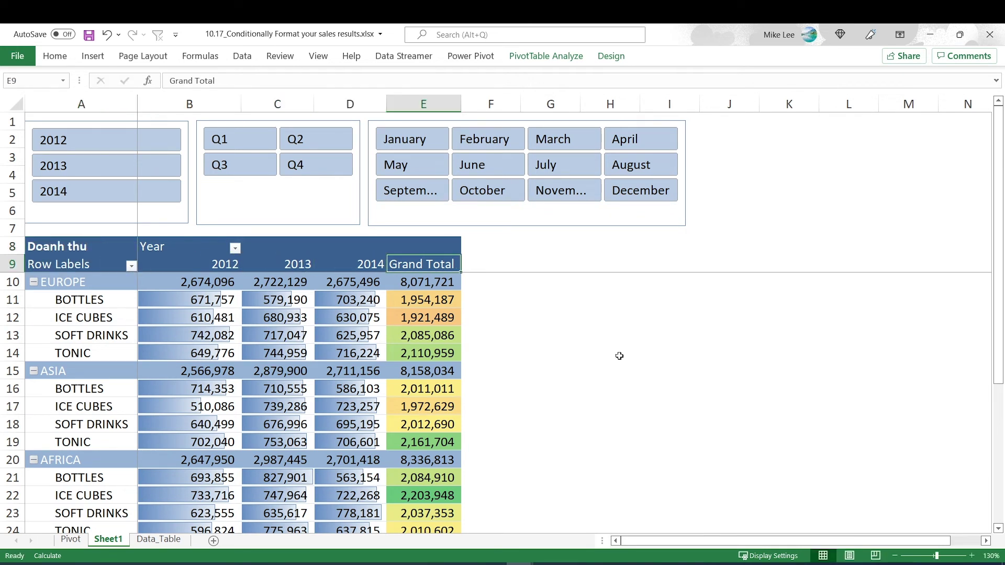
pyautogui.scroll(-2, 388, 402)
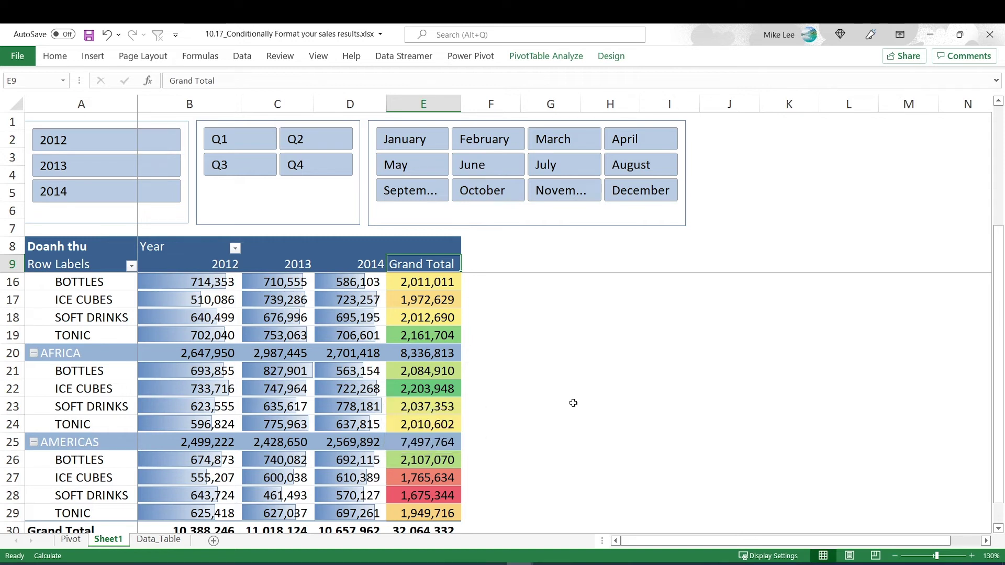
pyautogui.scroll(2, 511, 417)
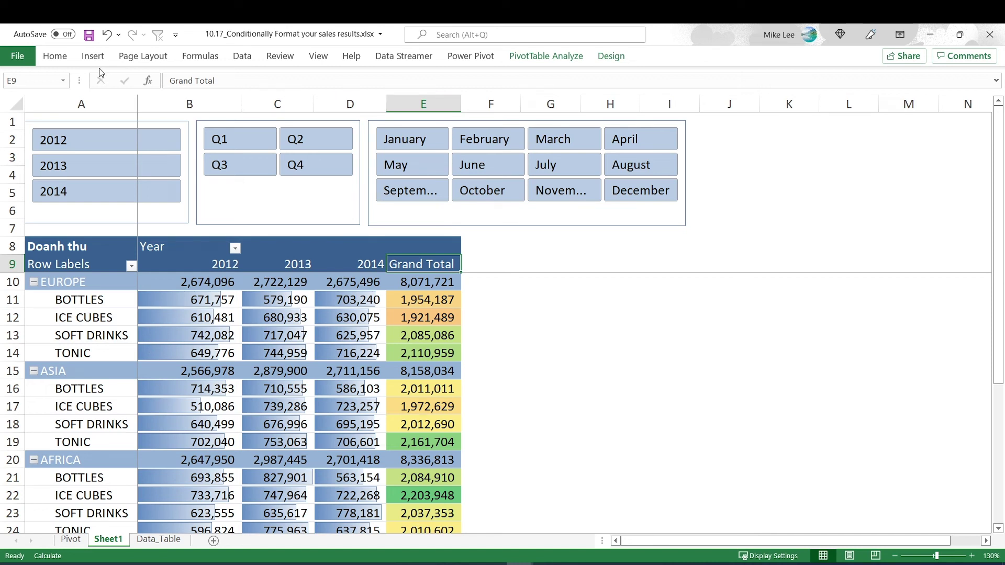
pyautogui.click(52, 56)
pyautogui.click(574, 109)
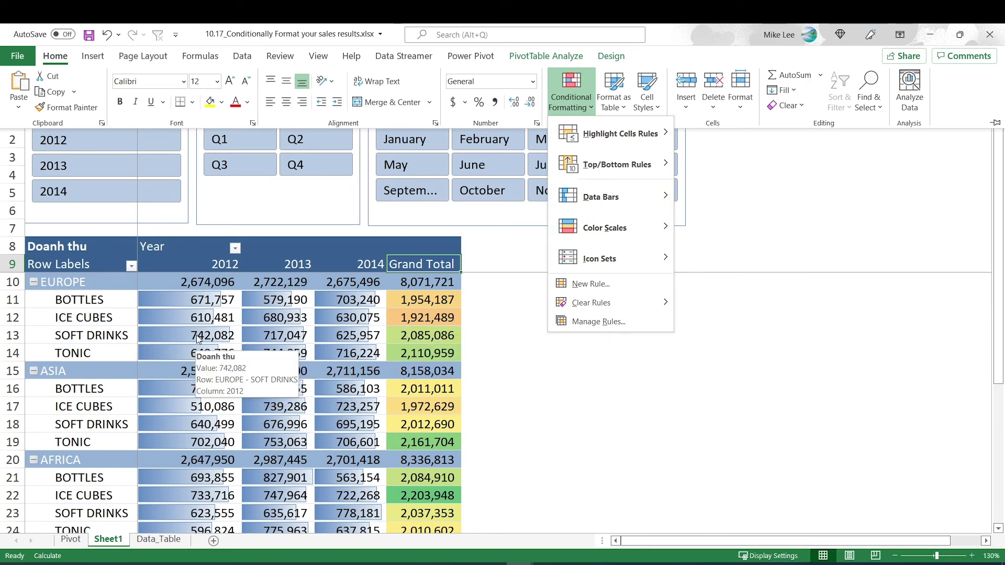
pyautogui.click(294, 311)
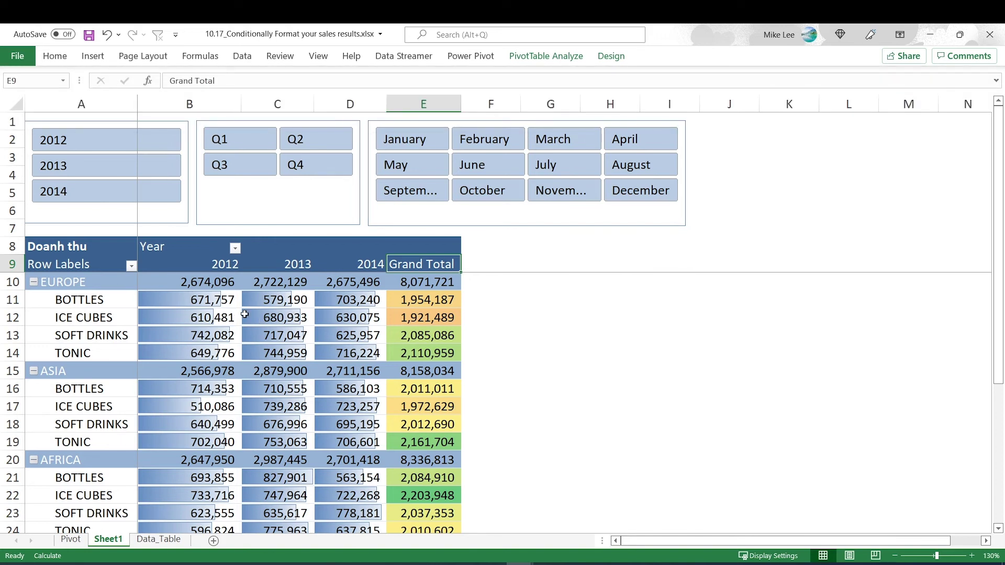
# Step: Apply the coloured three-arrow icon set from B11 to all product-by-year sales values, excluding the region subtotals and grand totals
pyautogui.click(139, 306)
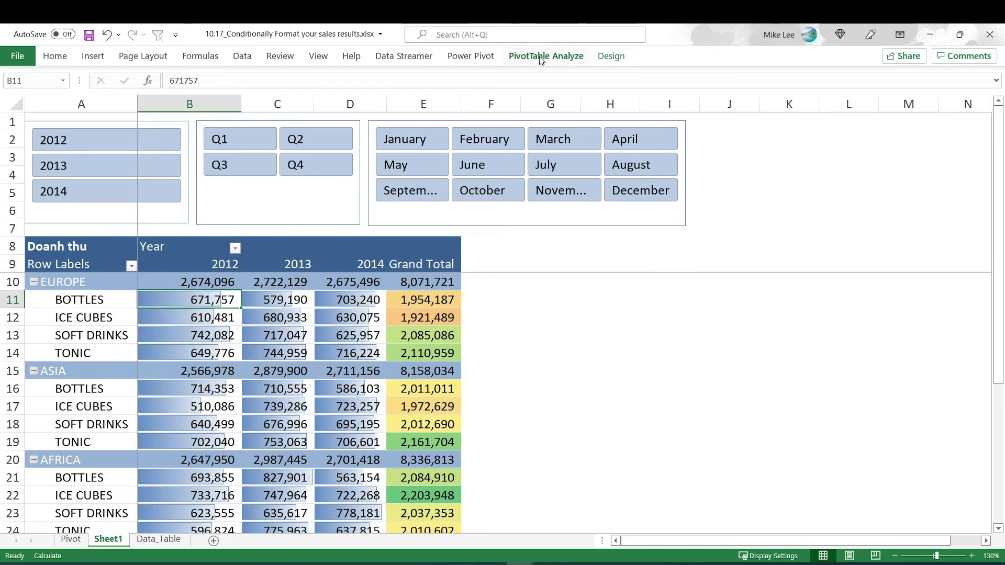
pyautogui.click(48, 58)
pyautogui.click(581, 107)
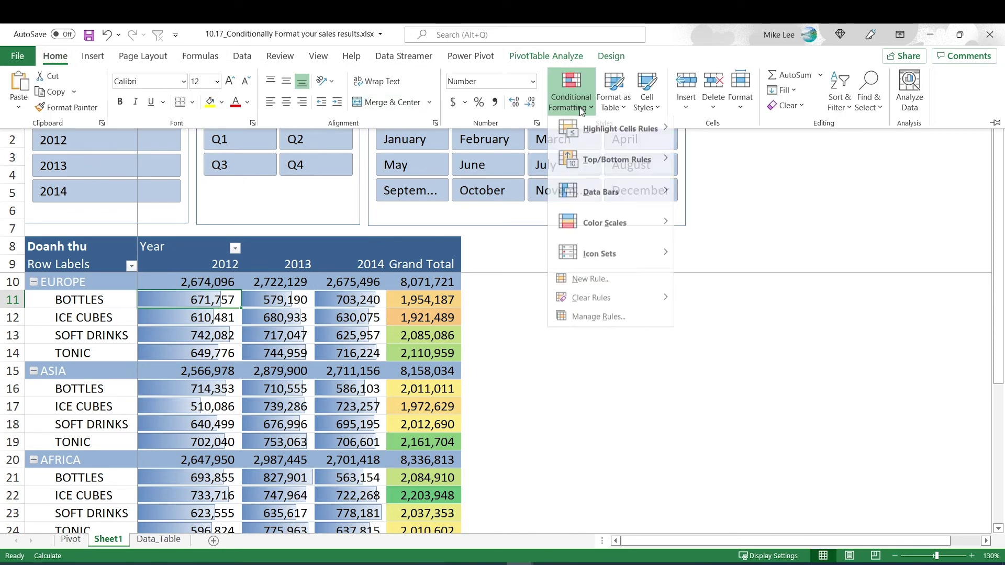
pyautogui.moveTo(607, 197)
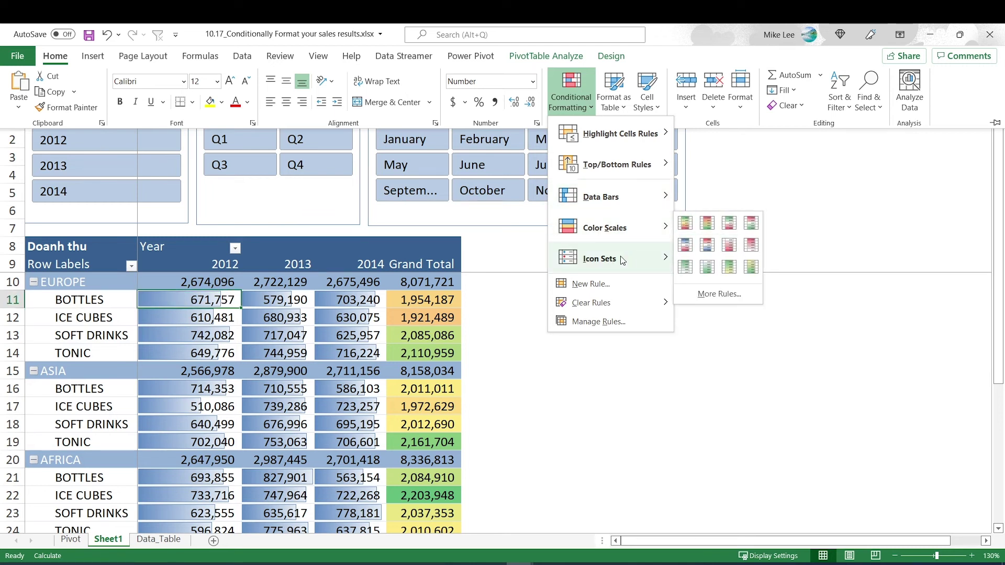
pyautogui.moveTo(621, 261)
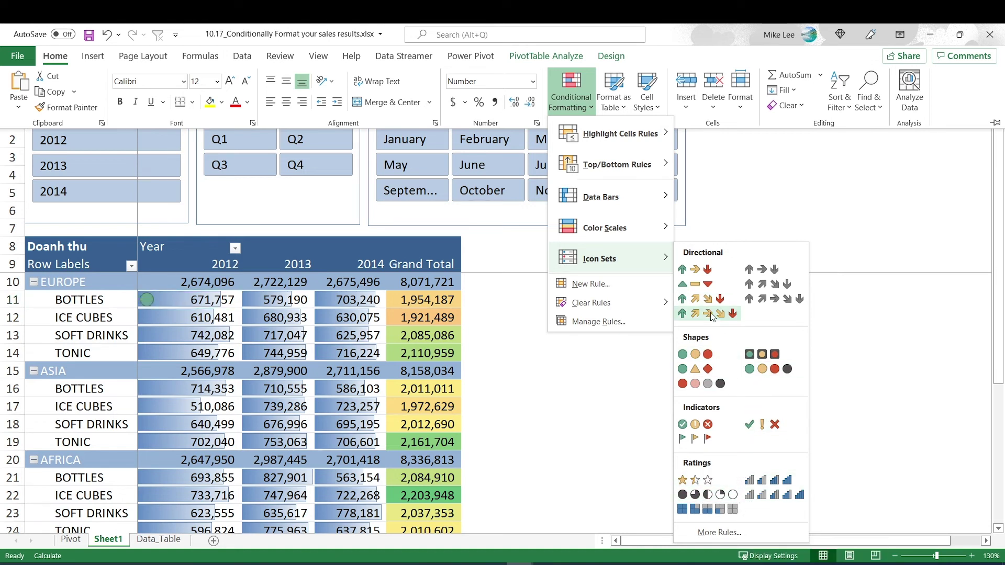
pyautogui.click(695, 269)
pyautogui.click(249, 301)
pyautogui.click(141, 366)
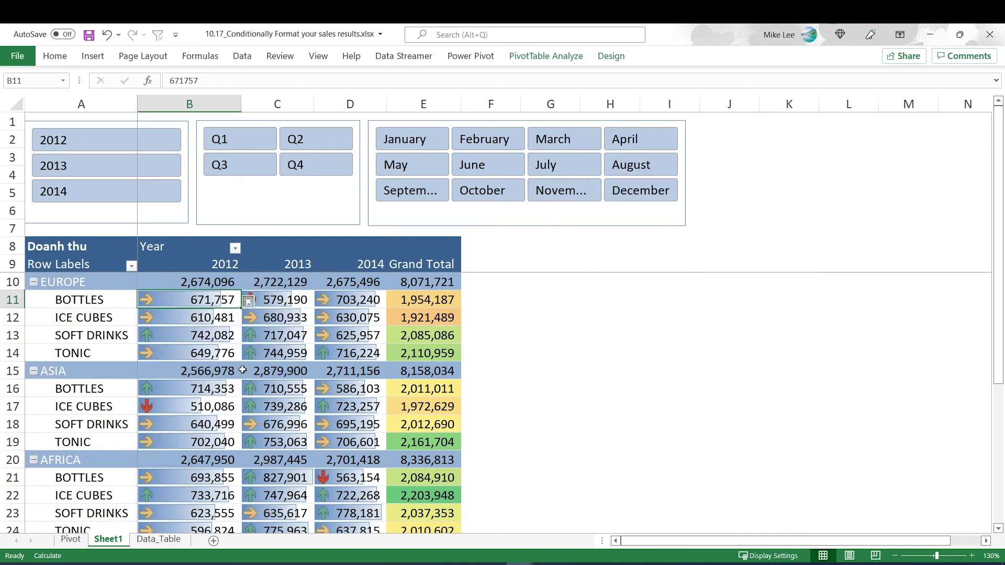
pyautogui.click(596, 364)
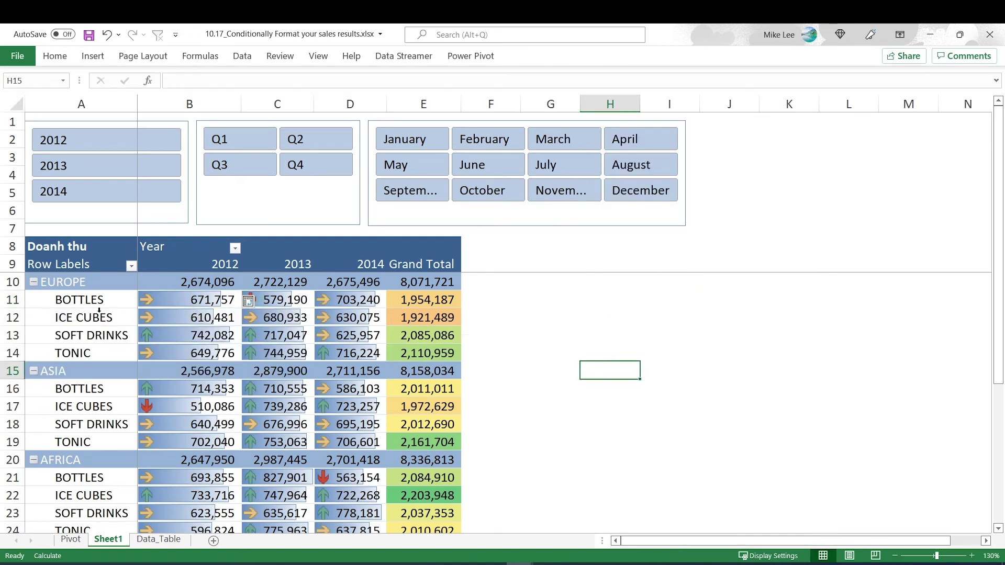
# Step: Examine the arrow icons across the product rows of all regions, including the 2013 BOTTLES values for Europe and Africa
pyautogui.click(302, 300)
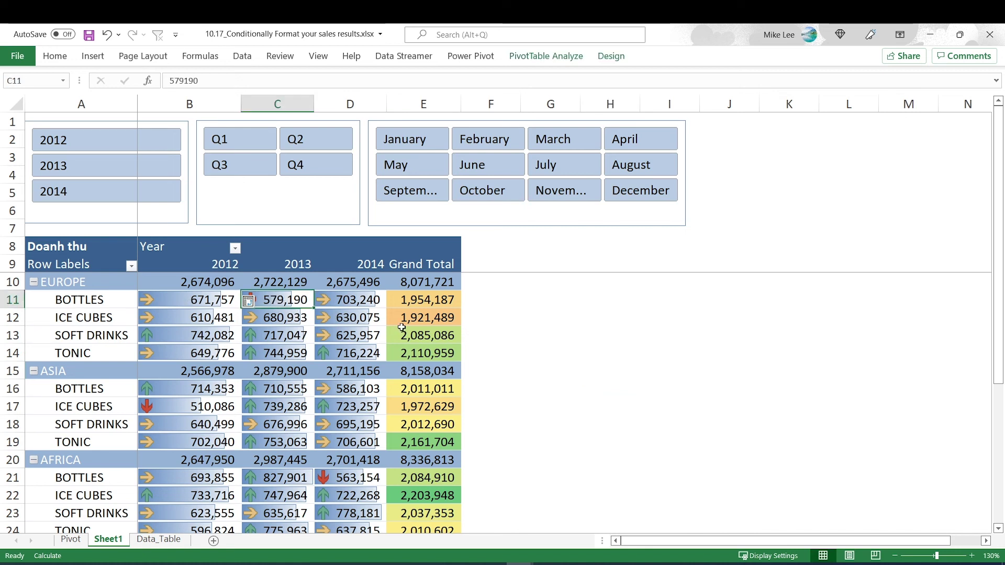
pyautogui.click(402, 328)
pyautogui.click(266, 334)
pyautogui.click(246, 304)
pyautogui.click(246, 305)
pyautogui.click(246, 305)
pyautogui.click(493, 354)
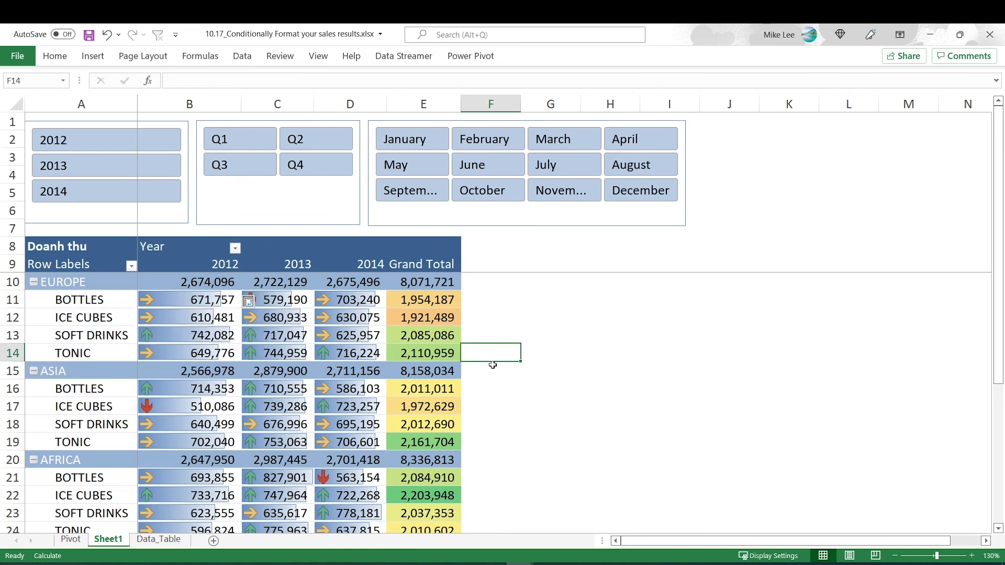
pyautogui.scroll(-2, 496, 358)
pyautogui.click(158, 366)
pyautogui.click(275, 370)
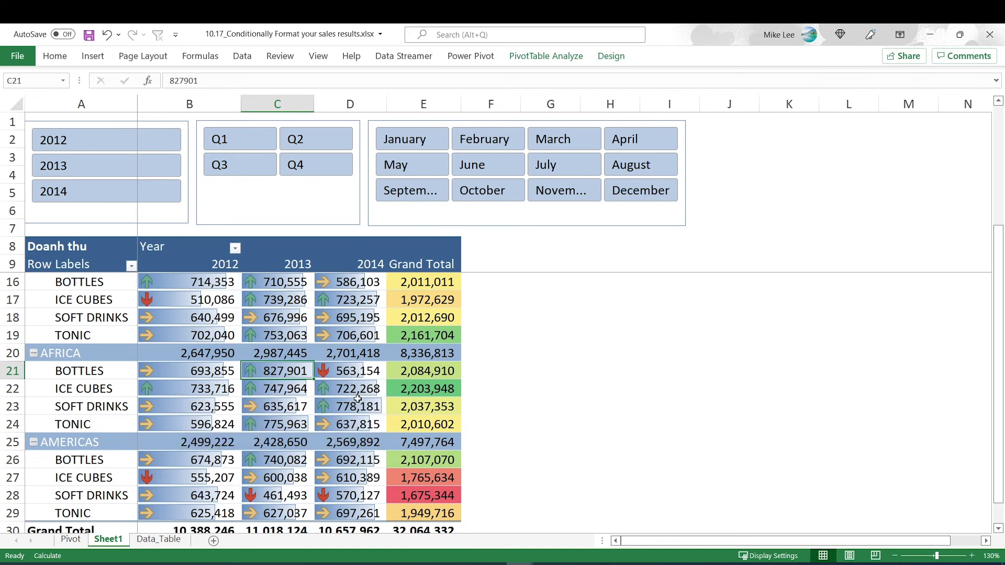
pyautogui.scroll(-2, 403, 422)
pyautogui.scroll(4, 401, 424)
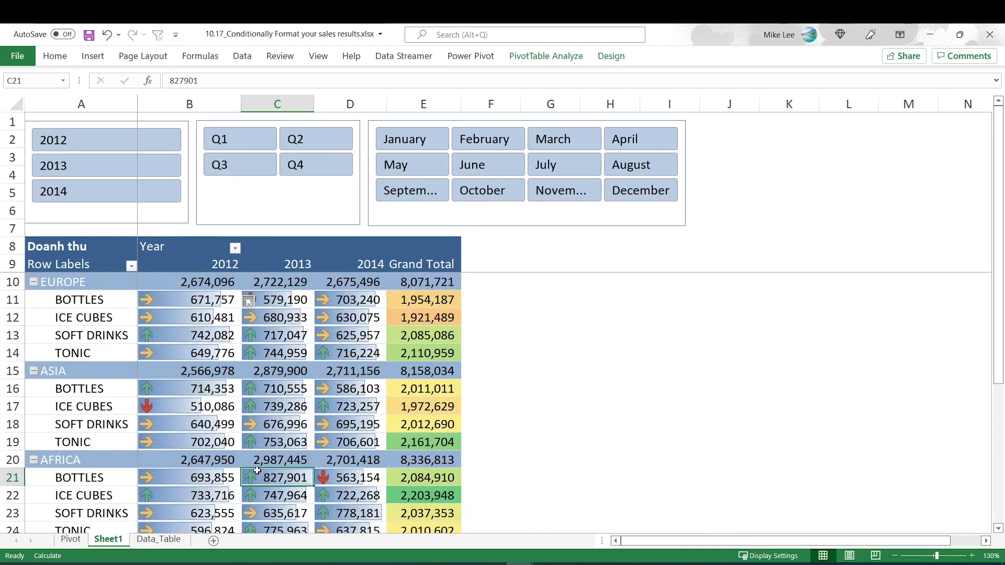
pyautogui.moveTo(257, 471)
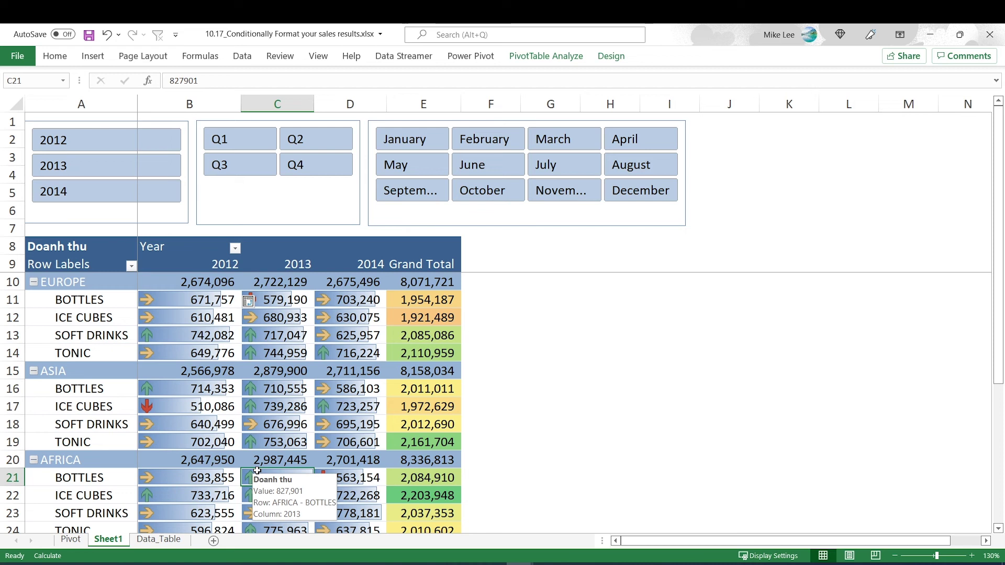